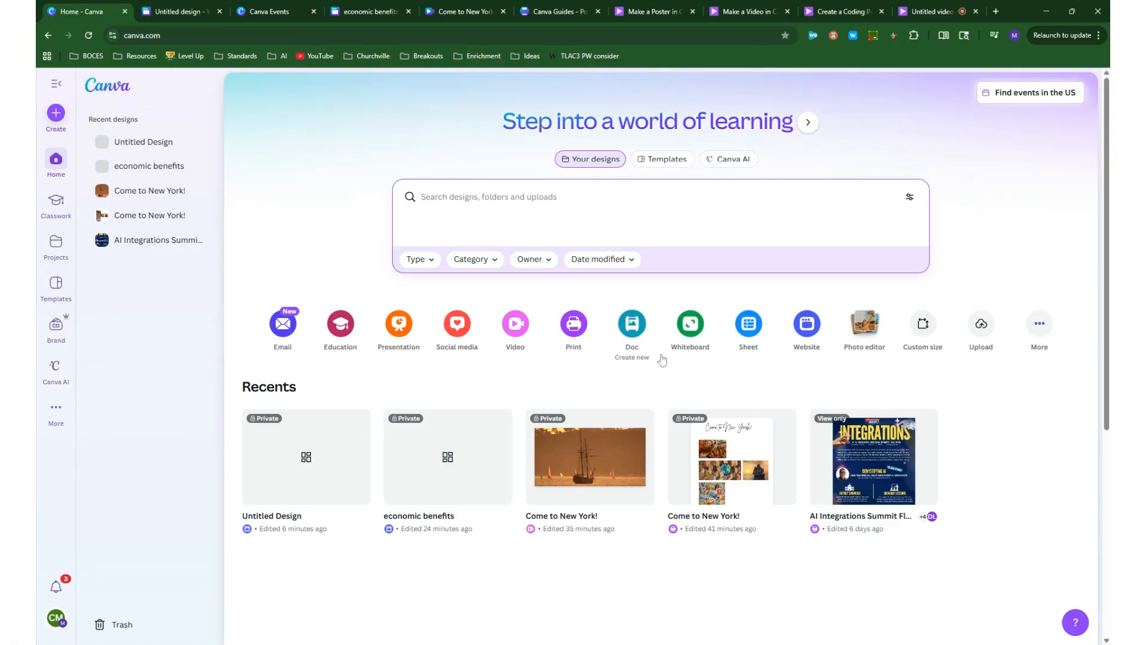
- Search the template library for "sophisticated website" and look through the designs
click(664, 160)
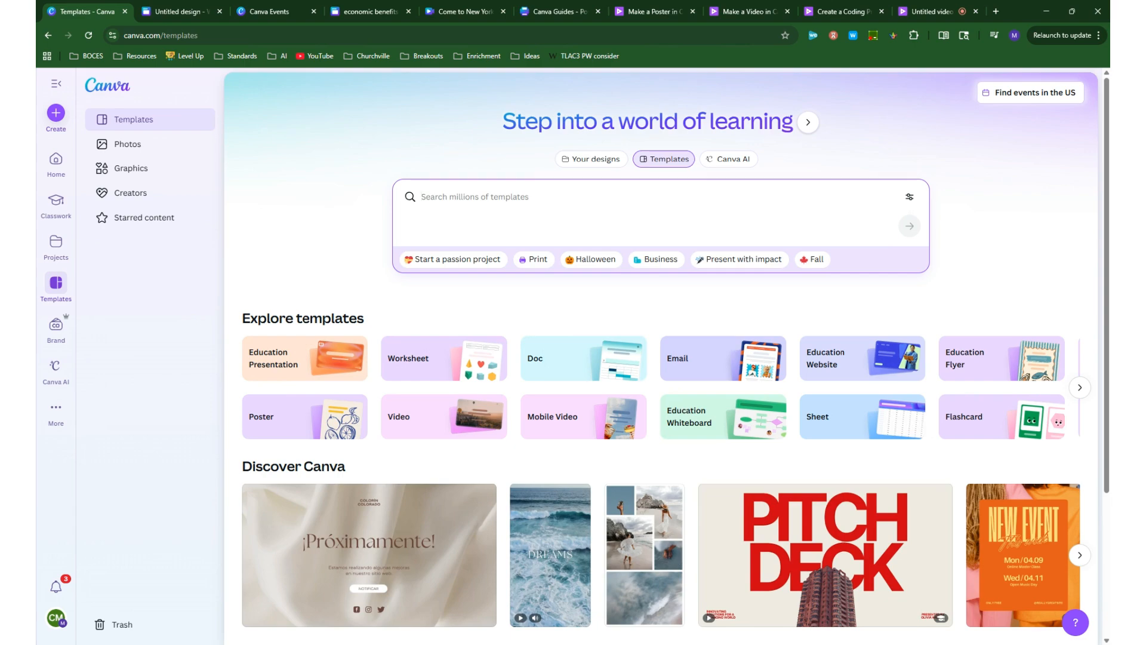
text(so)
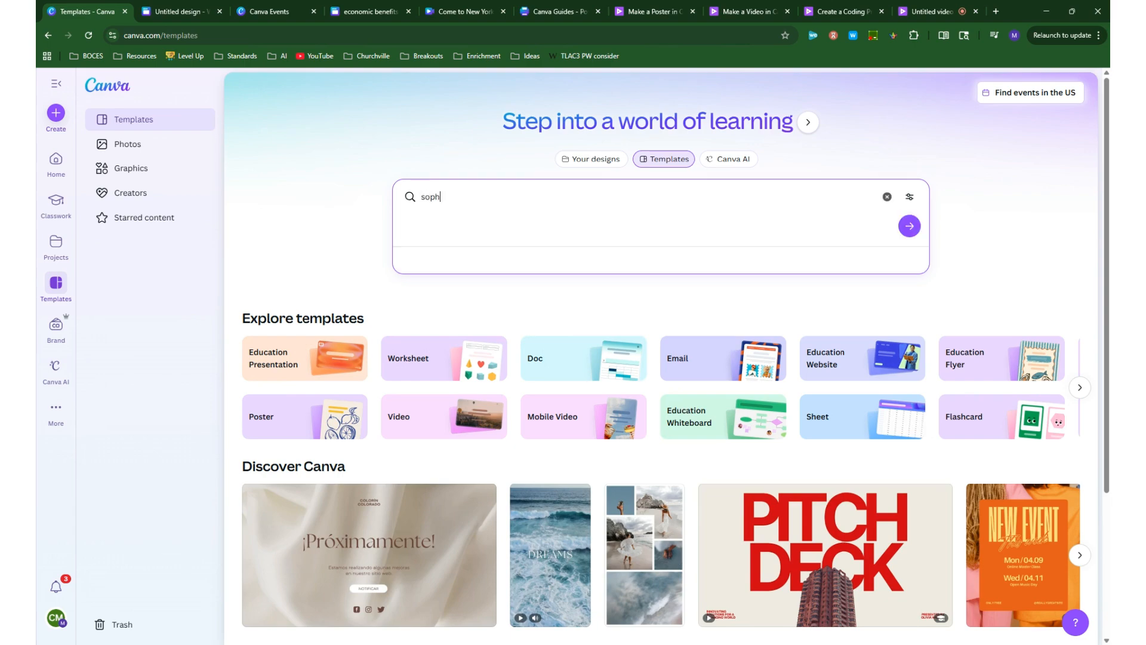
text(phisti)
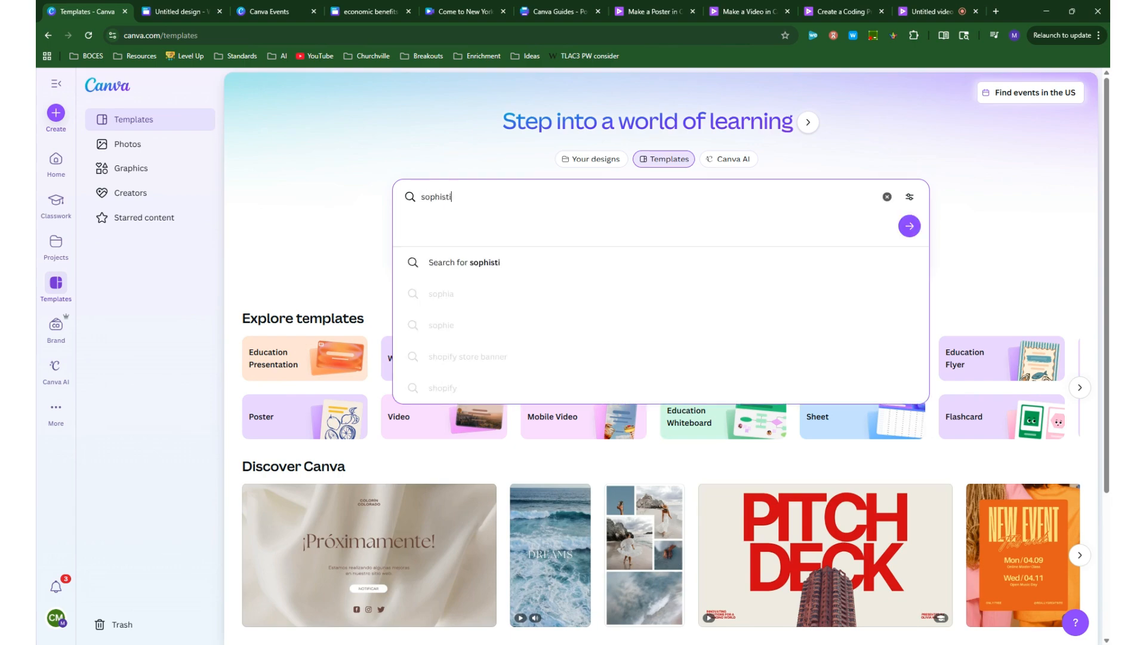
text(cated website)
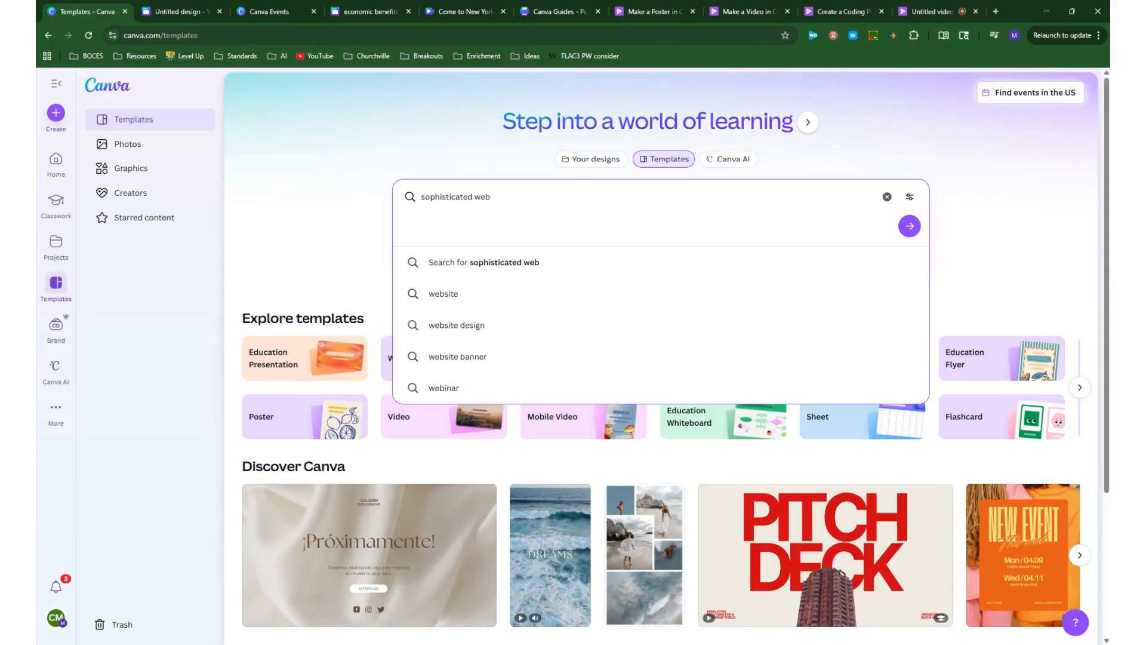
key(Return)
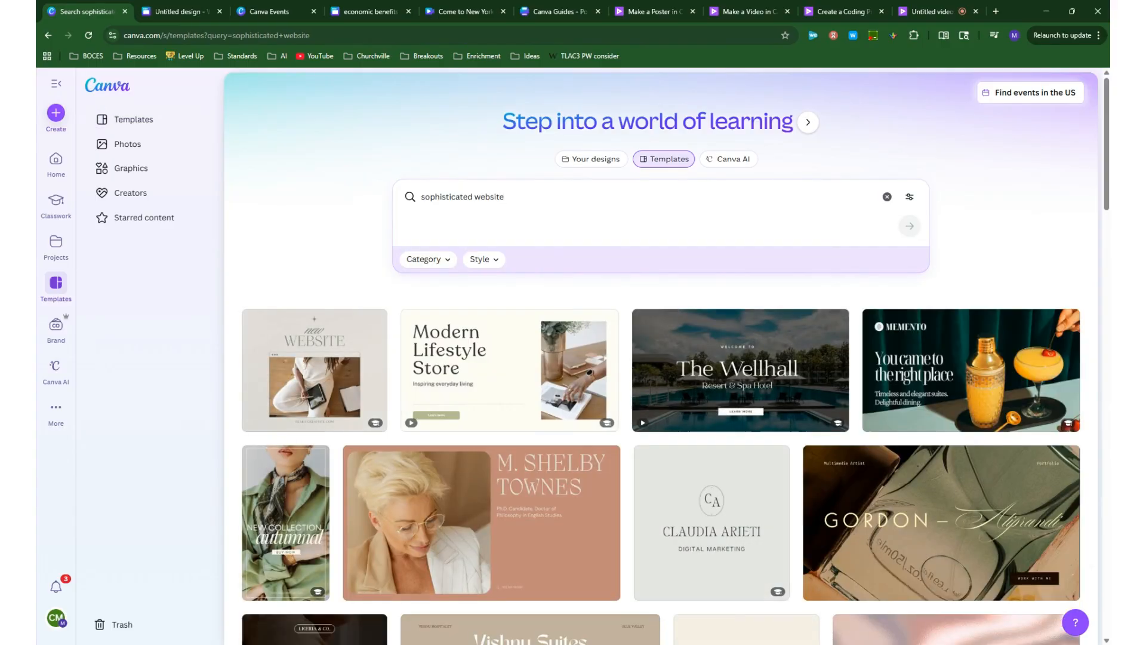
scroll(623, 452, down, 9)
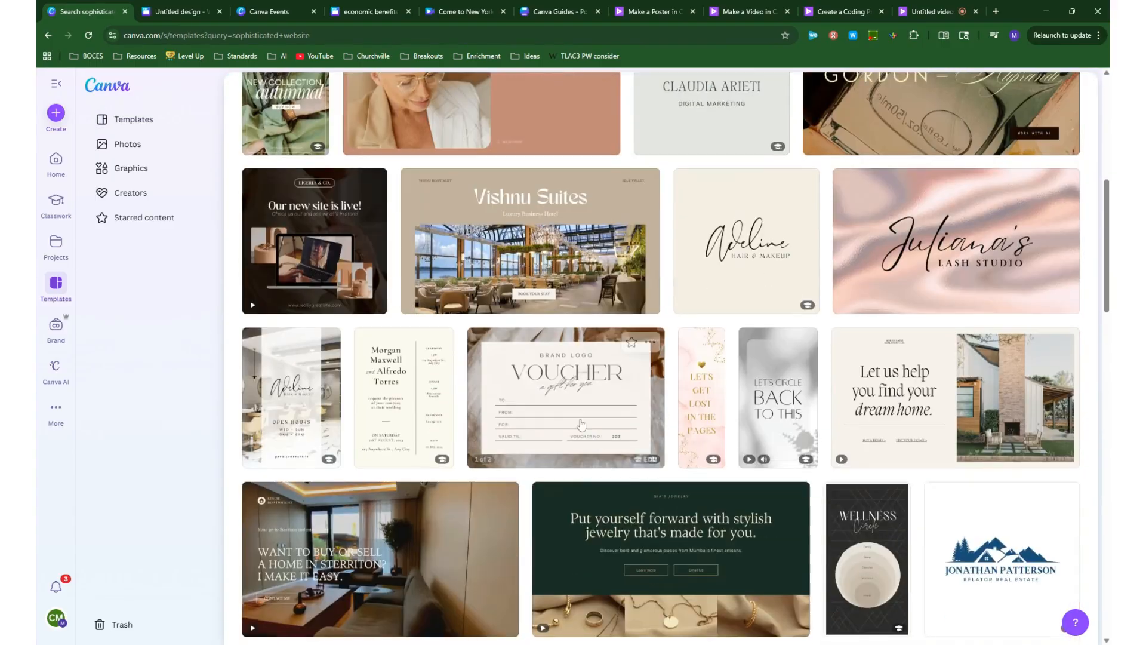
scroll(622, 452, up, 9)
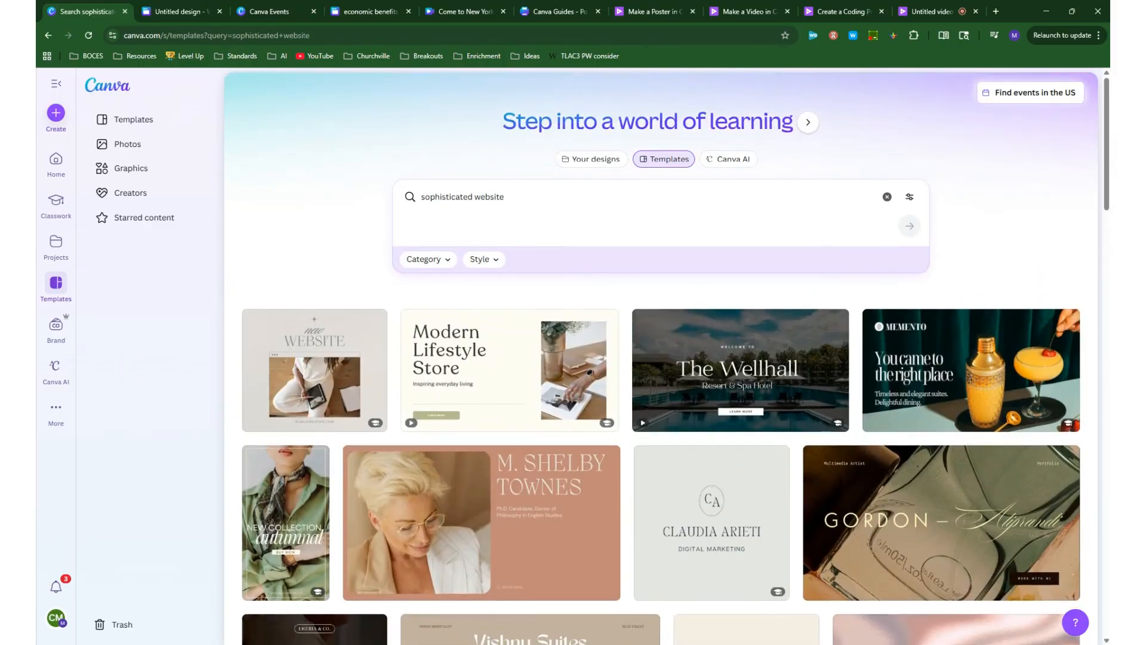
- Change the template search to "fun website" and look over the designs
drag(473, 197, 421, 197)
text(fun)
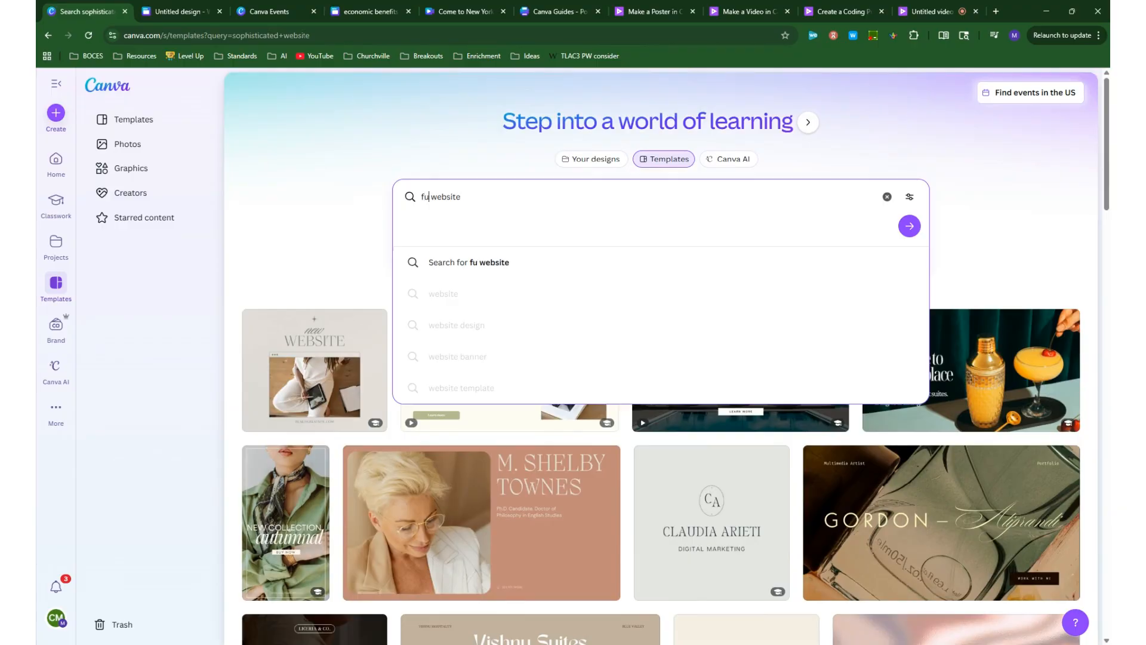
key(Return)
scroll(544, 392, down, 10)
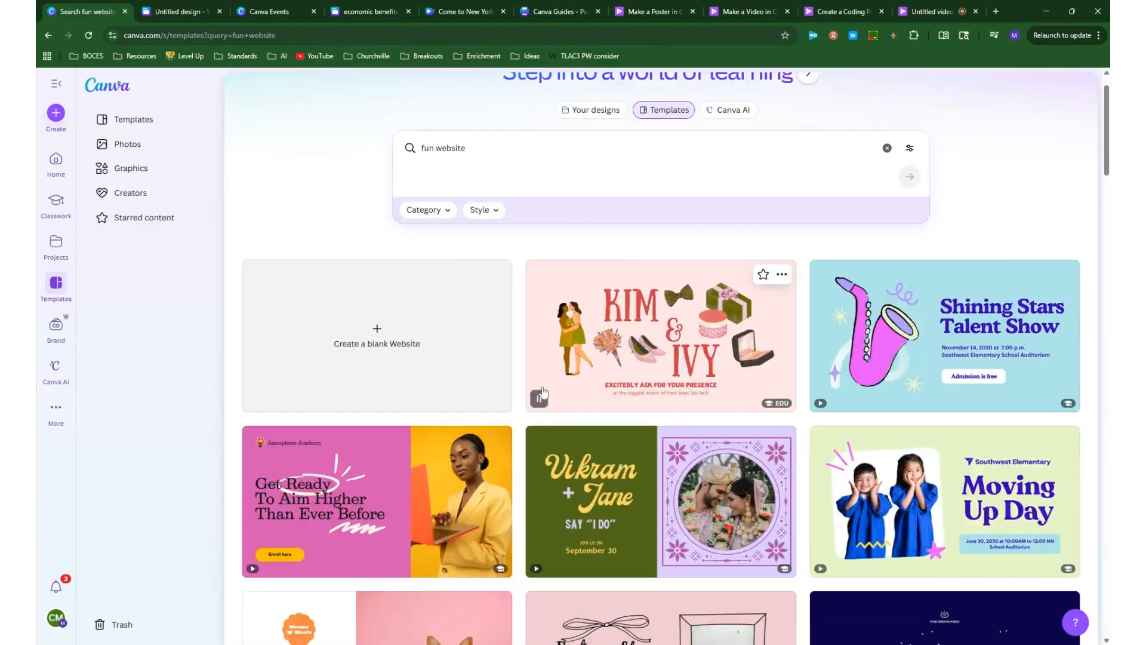
scroll(544, 391, up, 12)
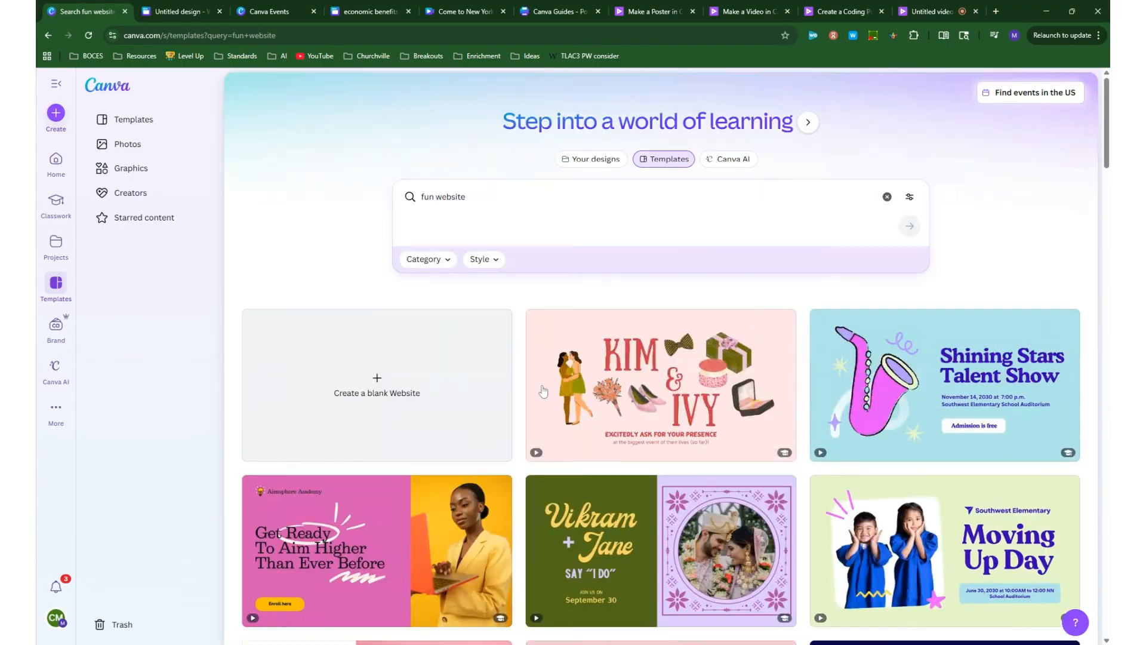
- Switch the template search back from "fun website" to "sophisticated website"
double_click(427, 197)
text(soph)
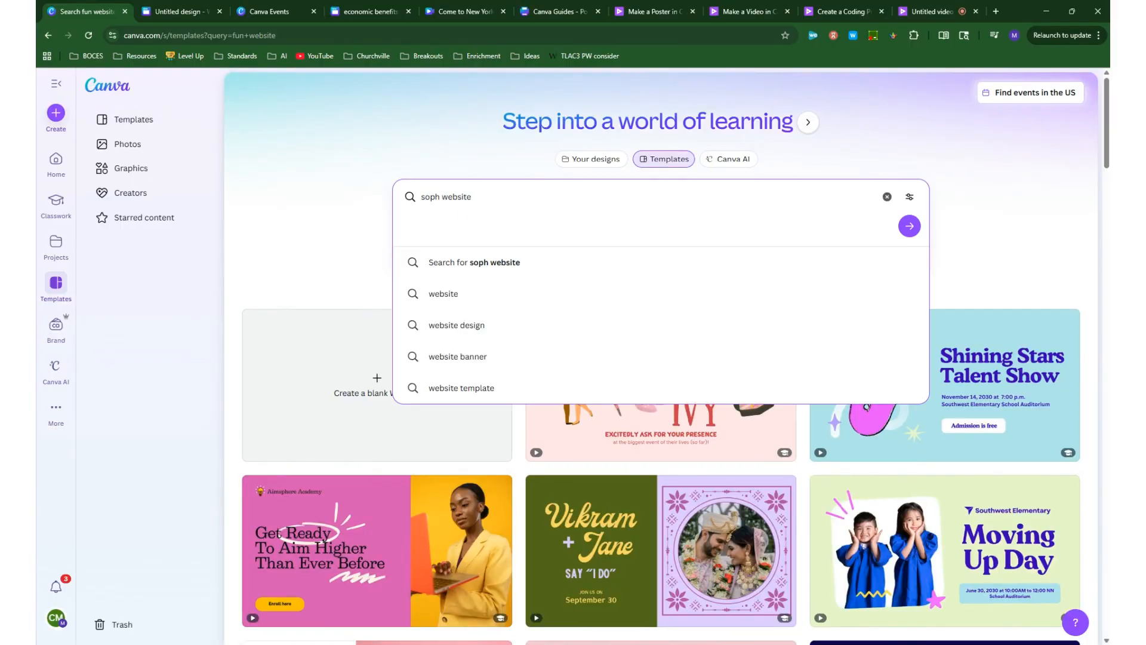
text(istica)
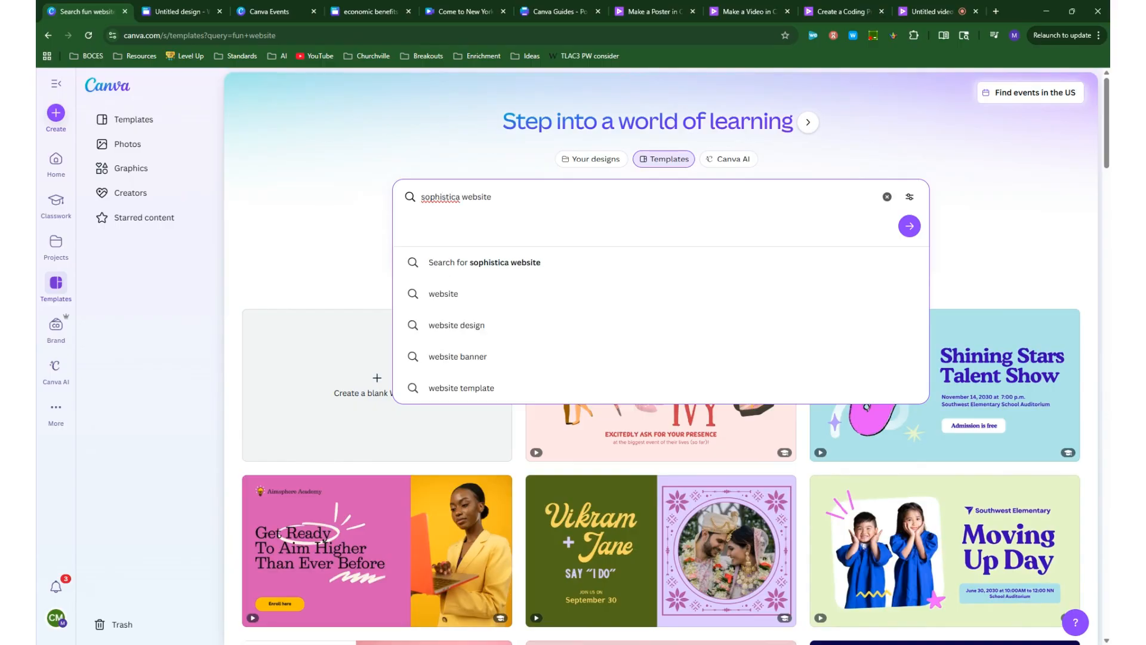
text(ted)
key(Return)
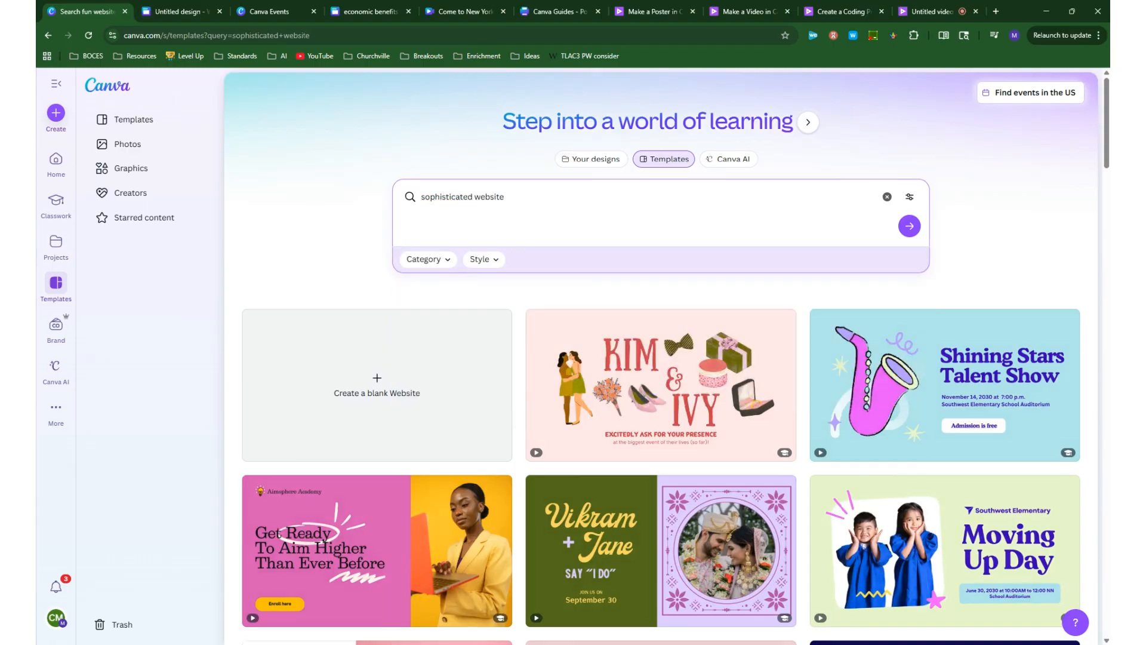
scroll(757, 258, down, 2)
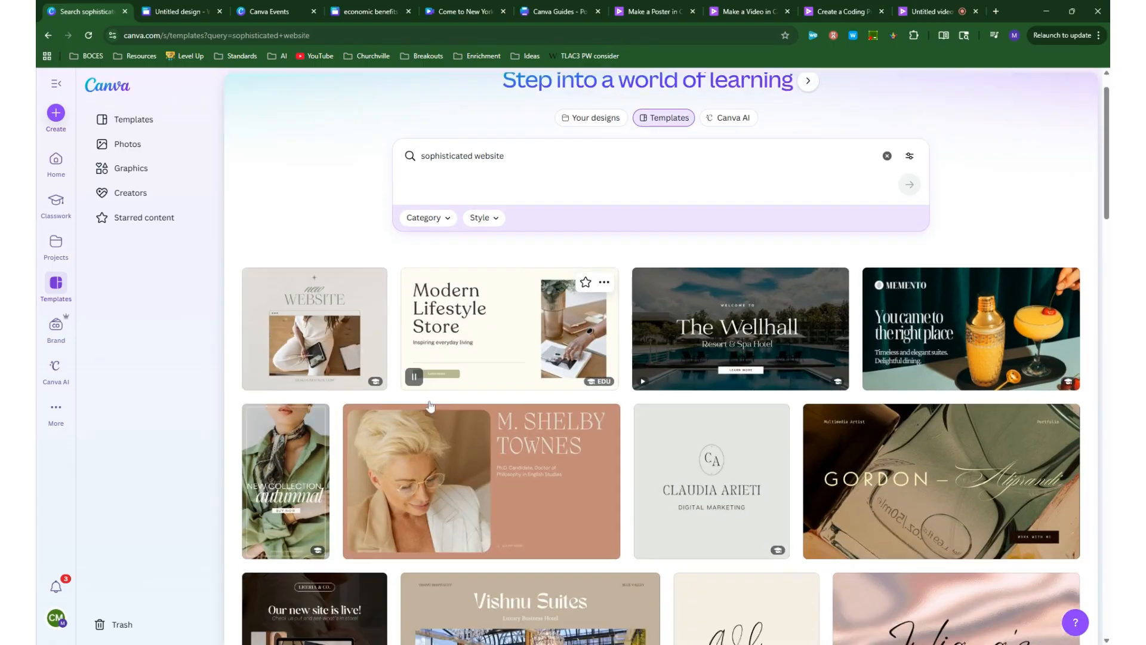
- Open The Wellhall Resort & Spa Hotel website template, look through its preview, and start customizing it
click(758, 258)
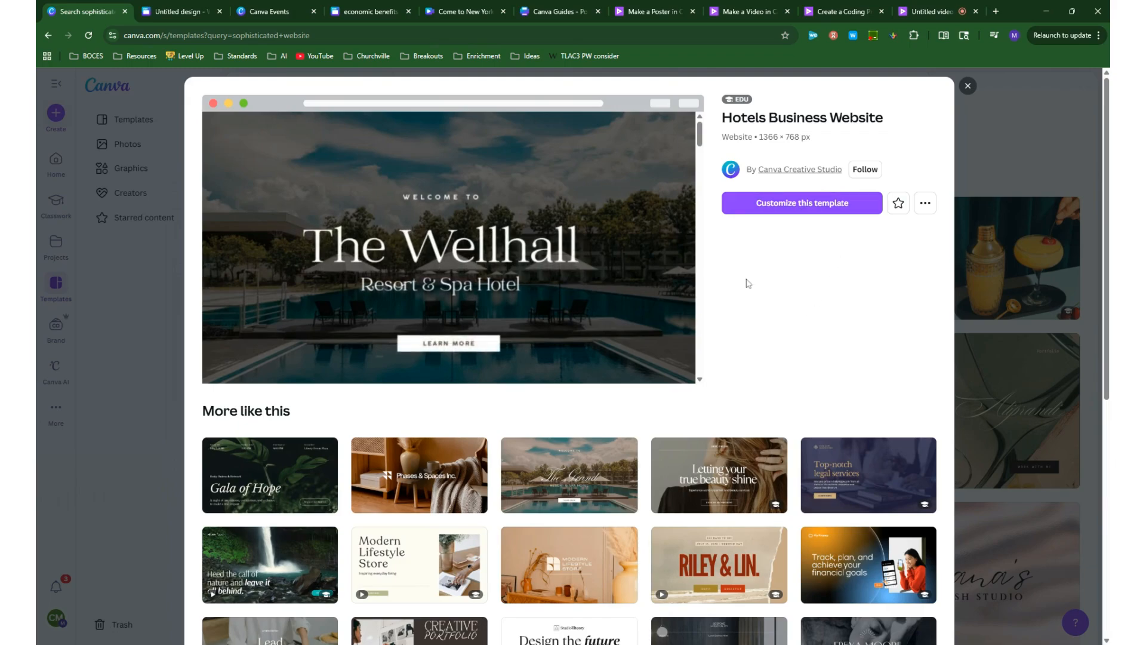
scroll(274, 510, down, 2)
scroll(275, 511, down, 1)
scroll(323, 98, up, 2)
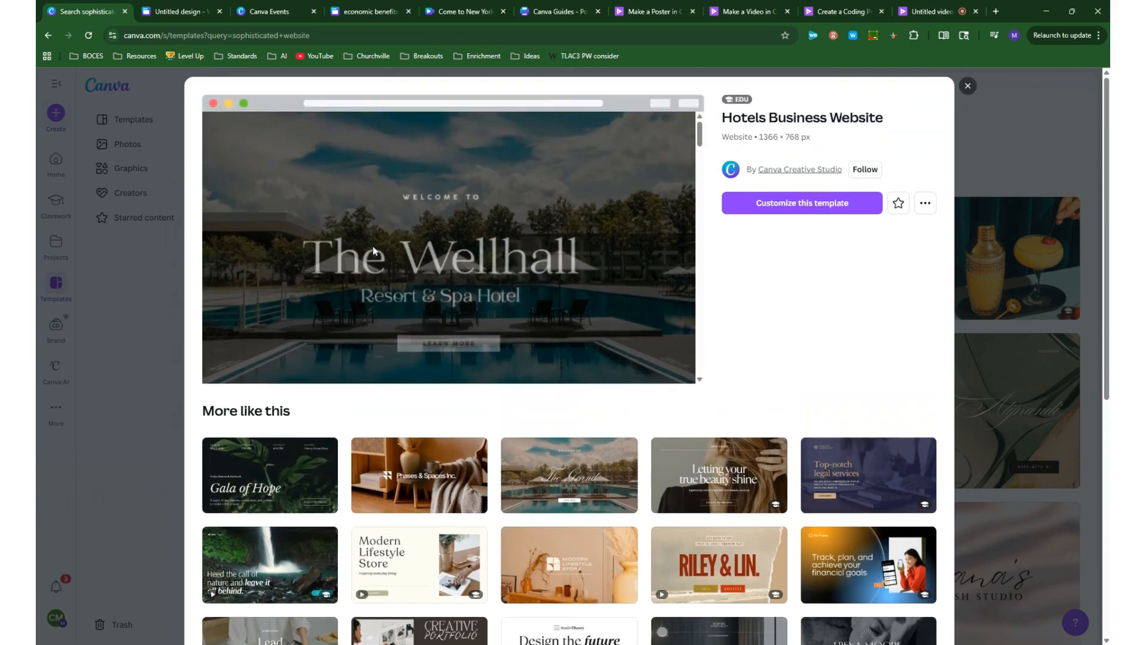
scroll(428, 421, down, 1)
scroll(758, 406, down, 2)
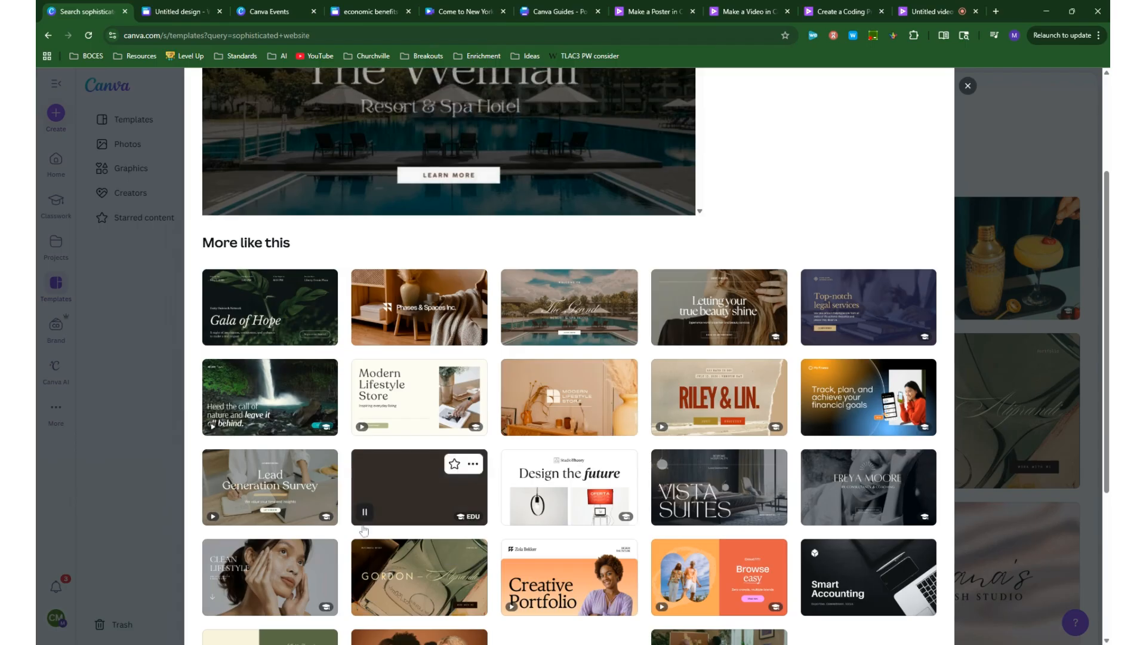
scroll(674, 444, up, 3)
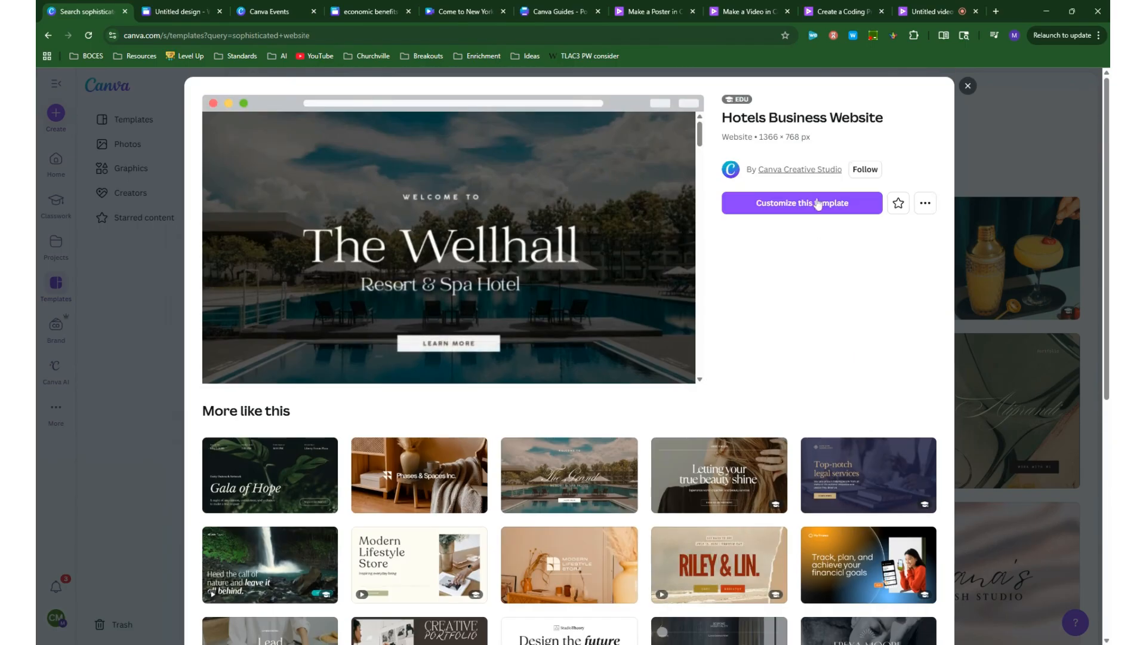
click(807, 210)
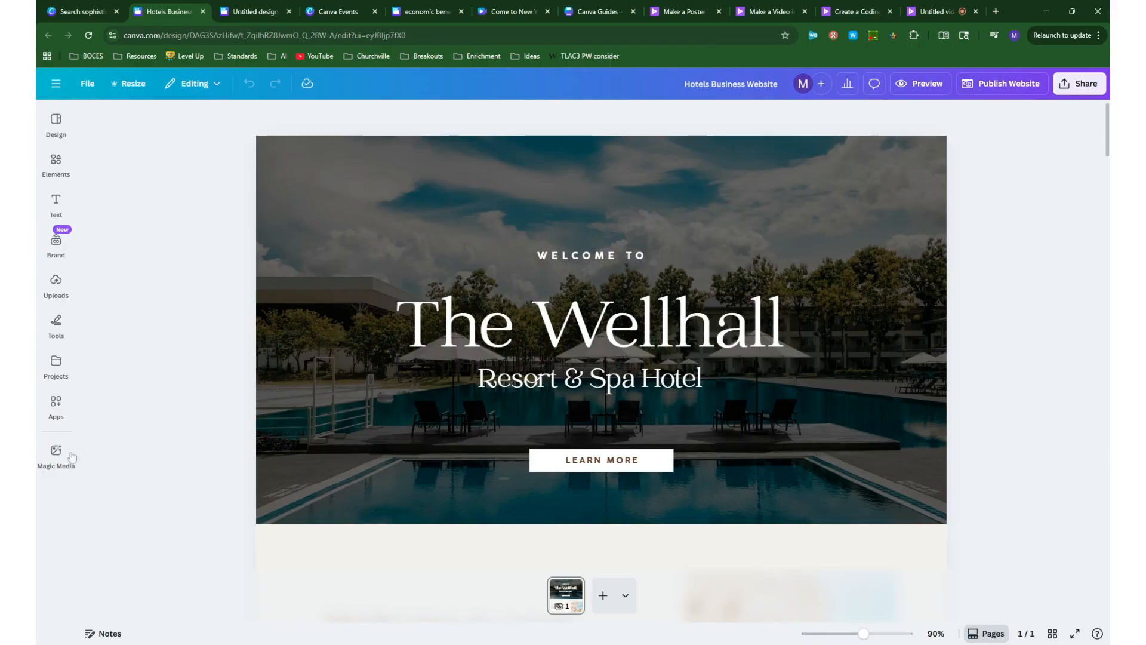
click(55, 203)
click(56, 405)
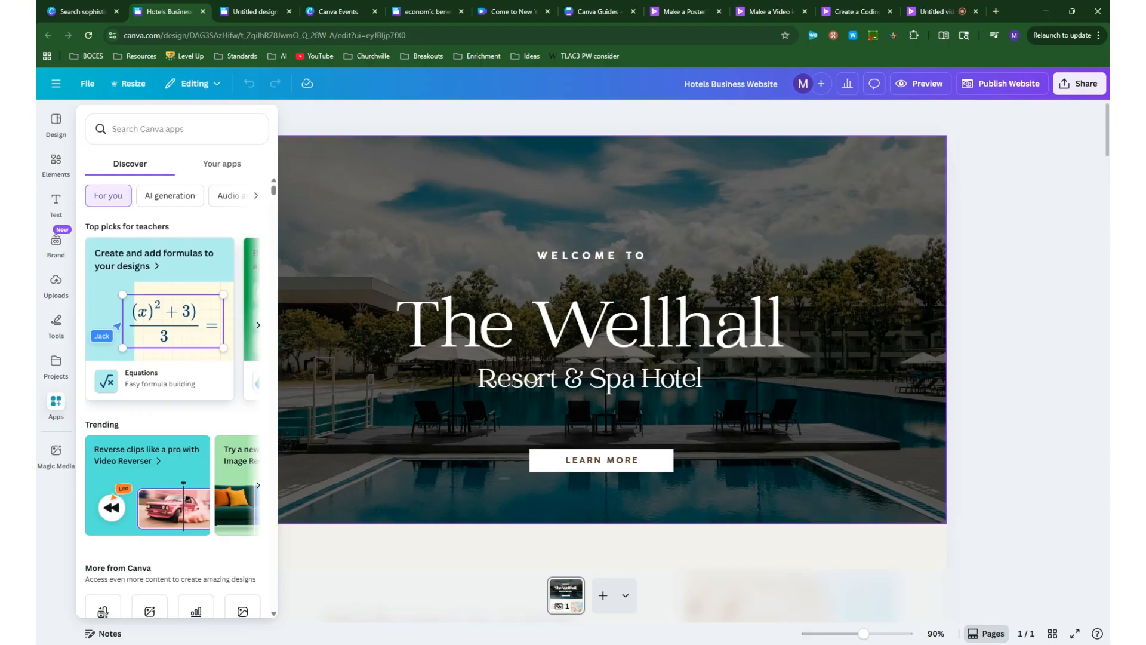
click(396, 543)
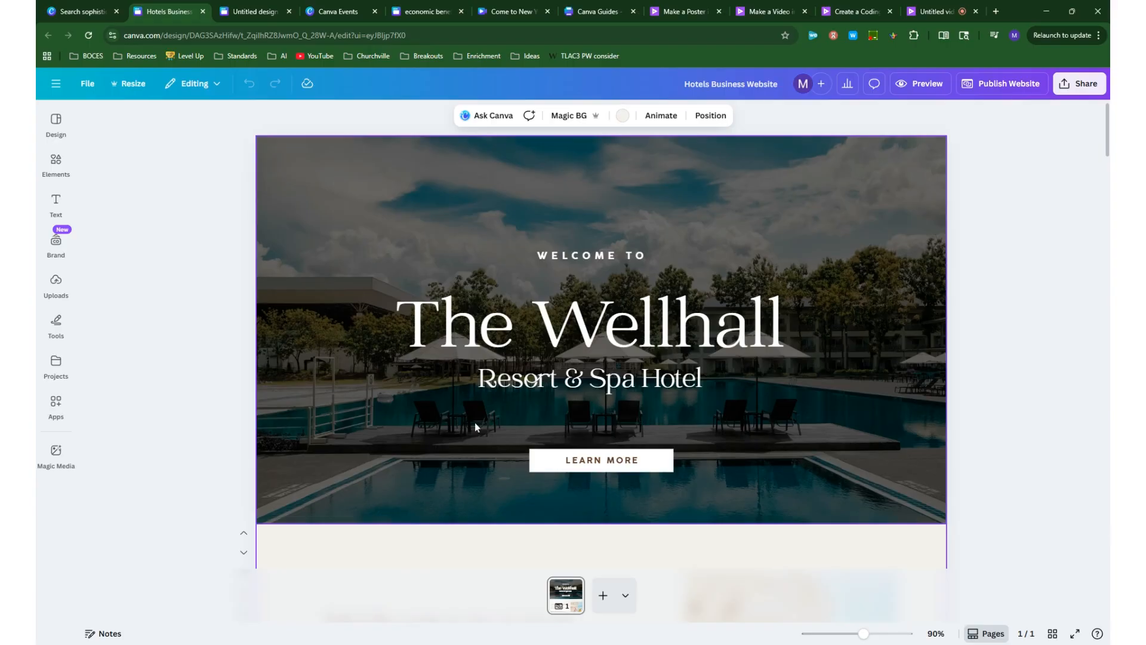
- Look through the website page and its desktop preview, and return to the editor
scroll(496, 408, down, 3)
scroll(496, 406, up, 3)
click(920, 84)
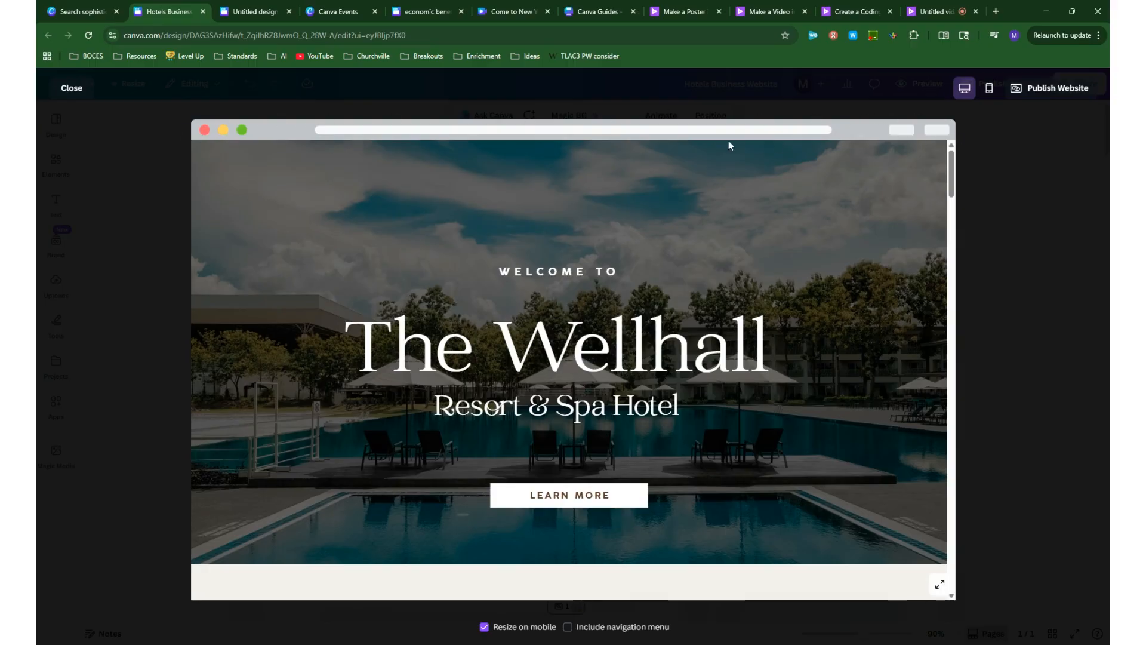
scroll(538, 299, down, 3)
scroll(597, 358, up, 3)
click(72, 90)
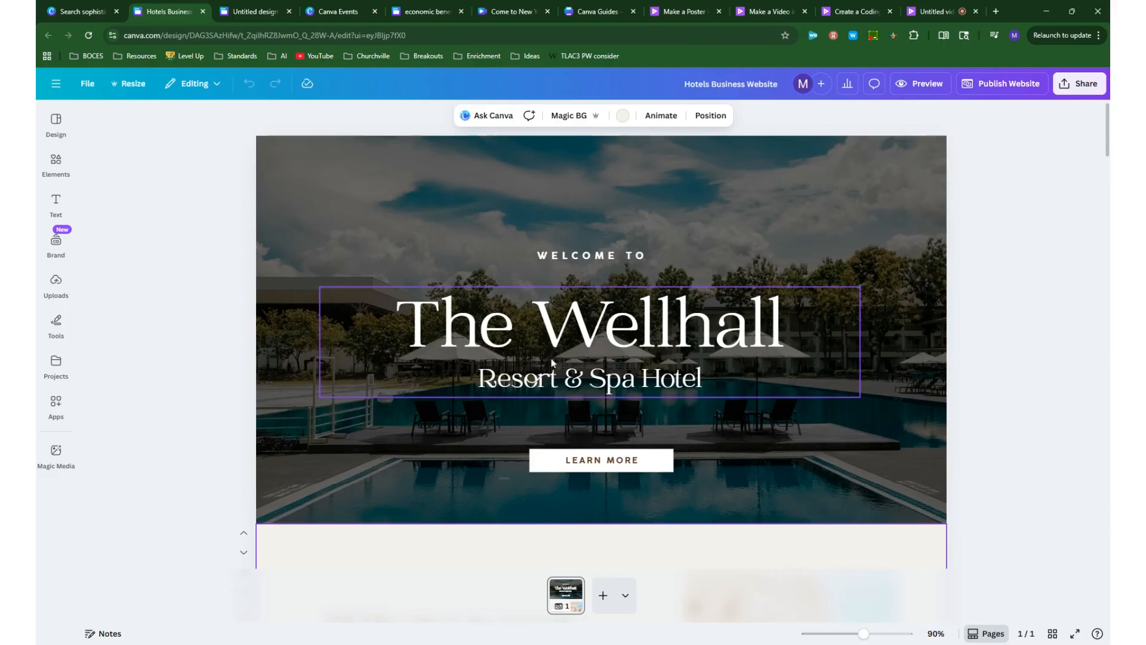
- Replace the hero section's main heading "The Wellhall" with "Come to New York!"
double_click(534, 378)
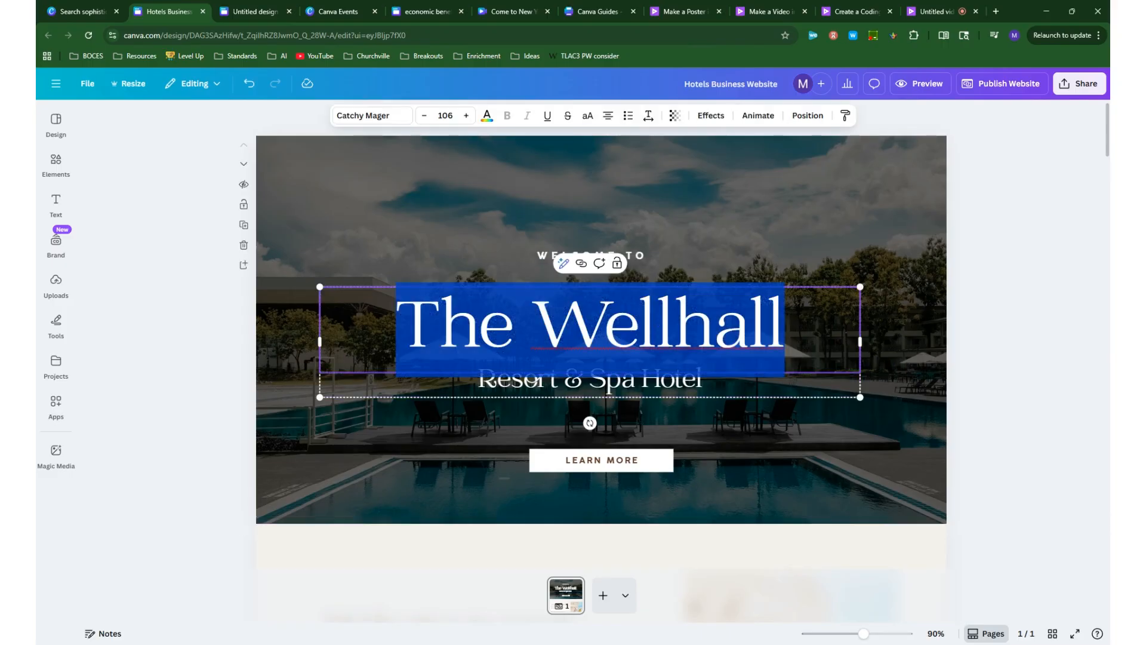
text(Come)
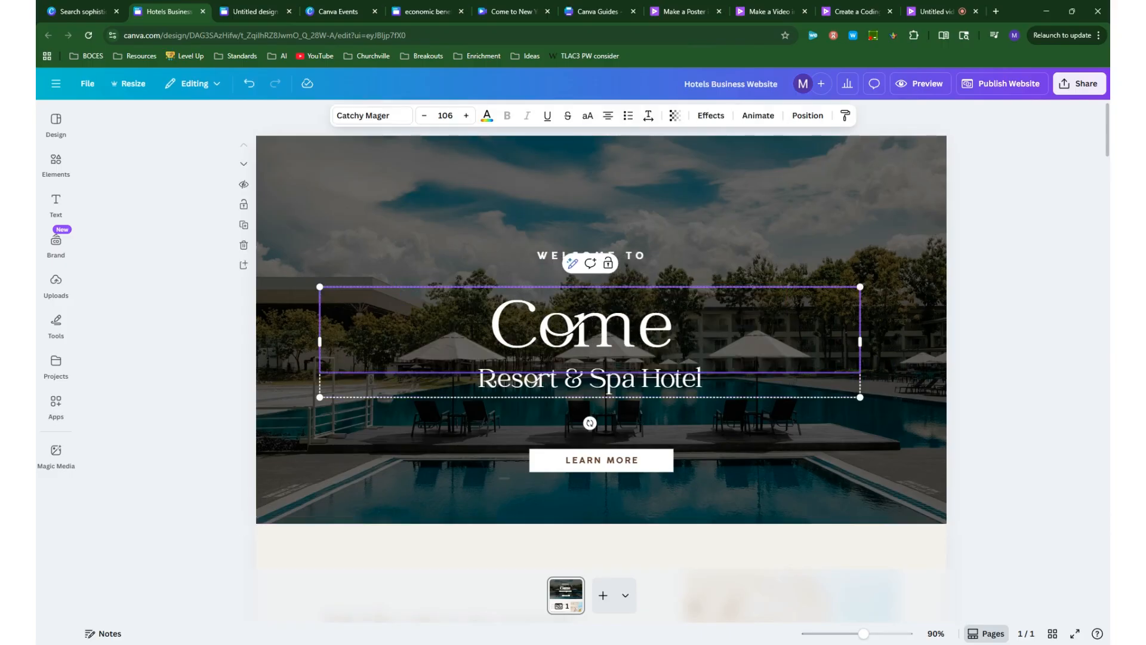
text( to New Yor)
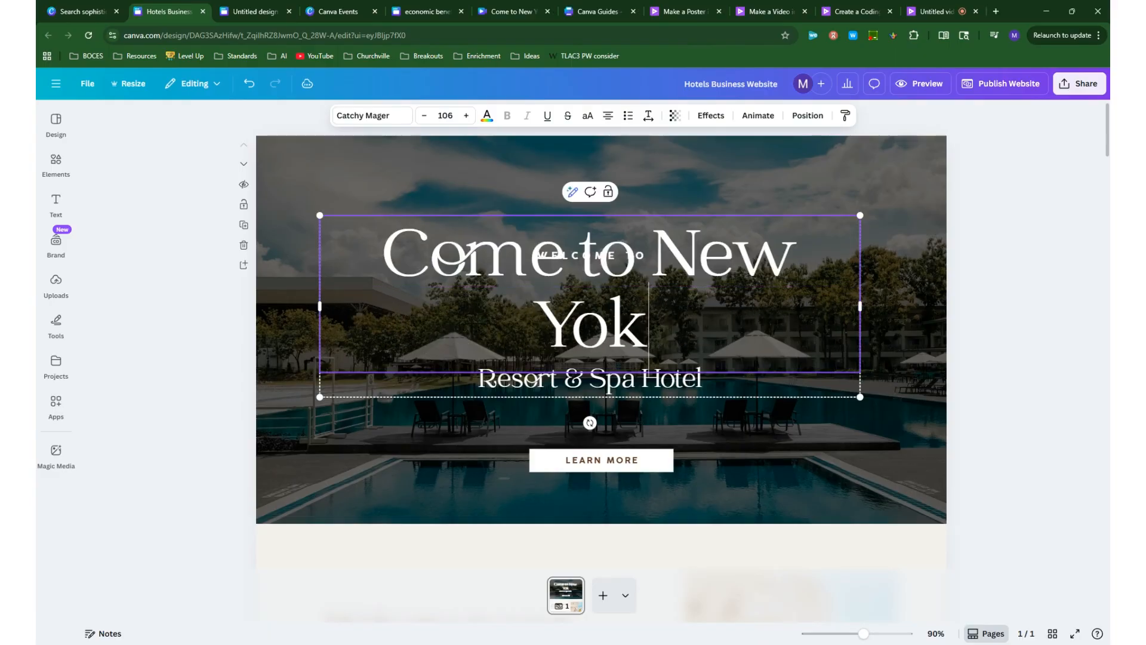
text(k!)
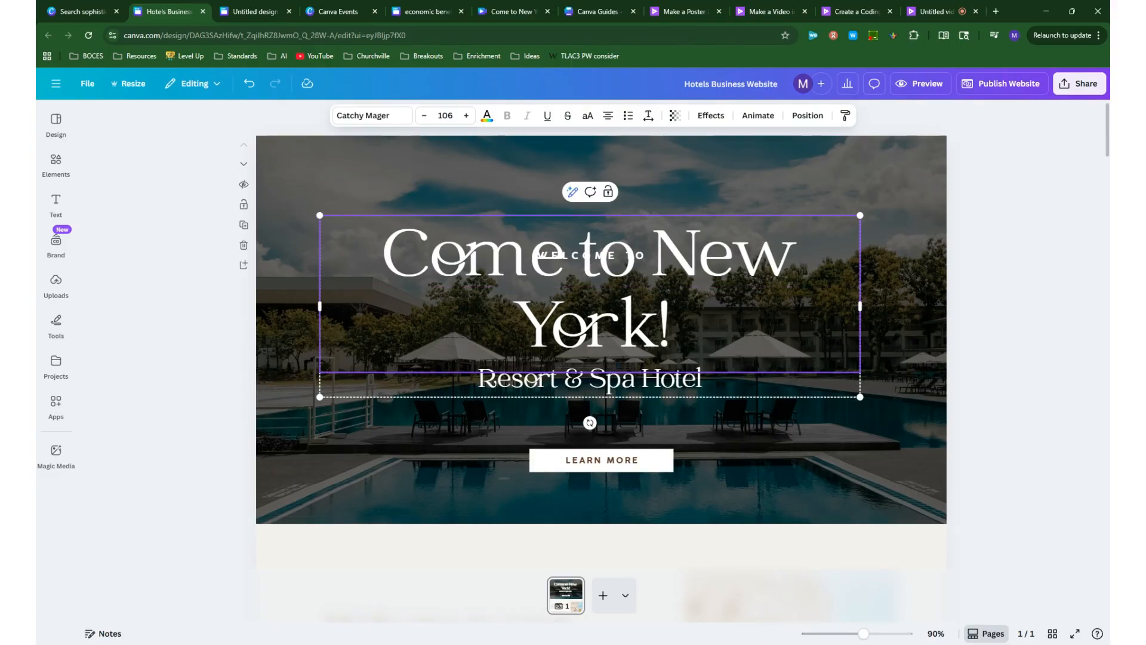
- Widen the hero heading's text group so the title fits on one line, and position it below "WELCOME TO"
click(698, 176)
click(630, 261)
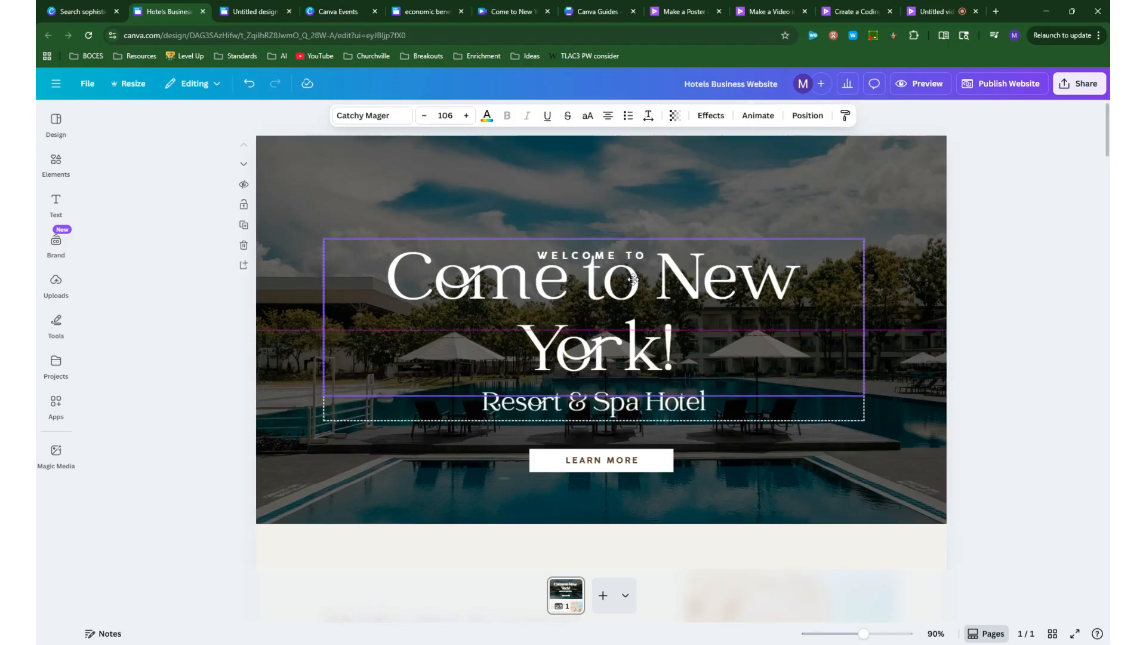
drag(324, 330, 295, 330)
drag(870, 335, 907, 358)
drag(772, 346, 774, 308)
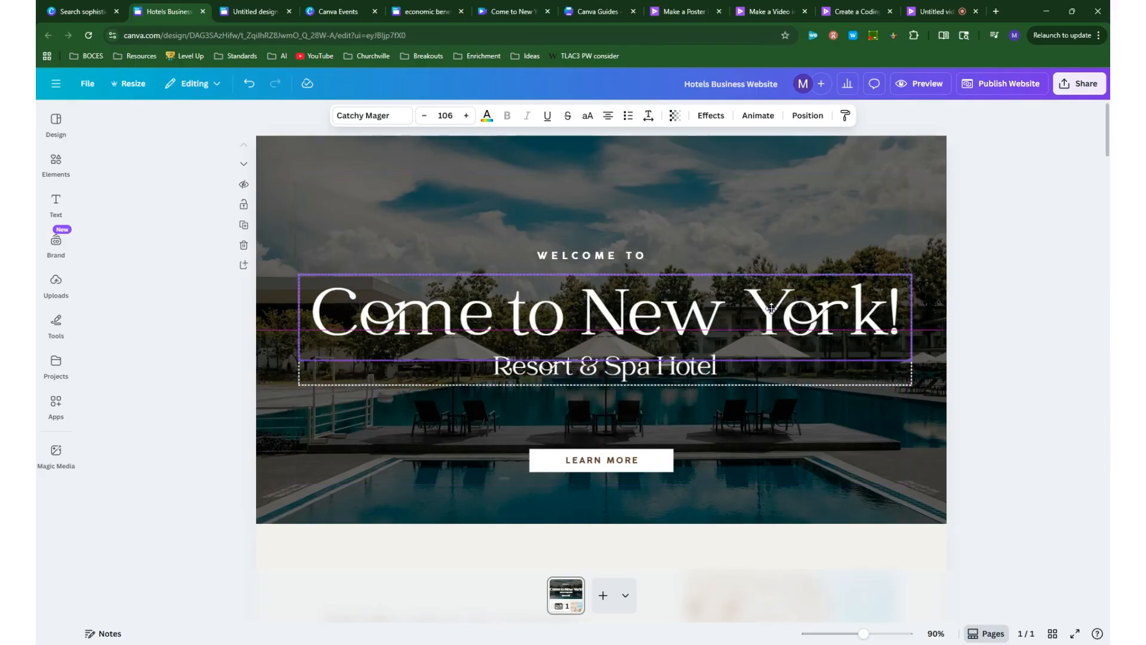
- Delete the "Resort & Spa Hotel" subtitle and the "WELCOME TO" text from the hero section
double_click(660, 375)
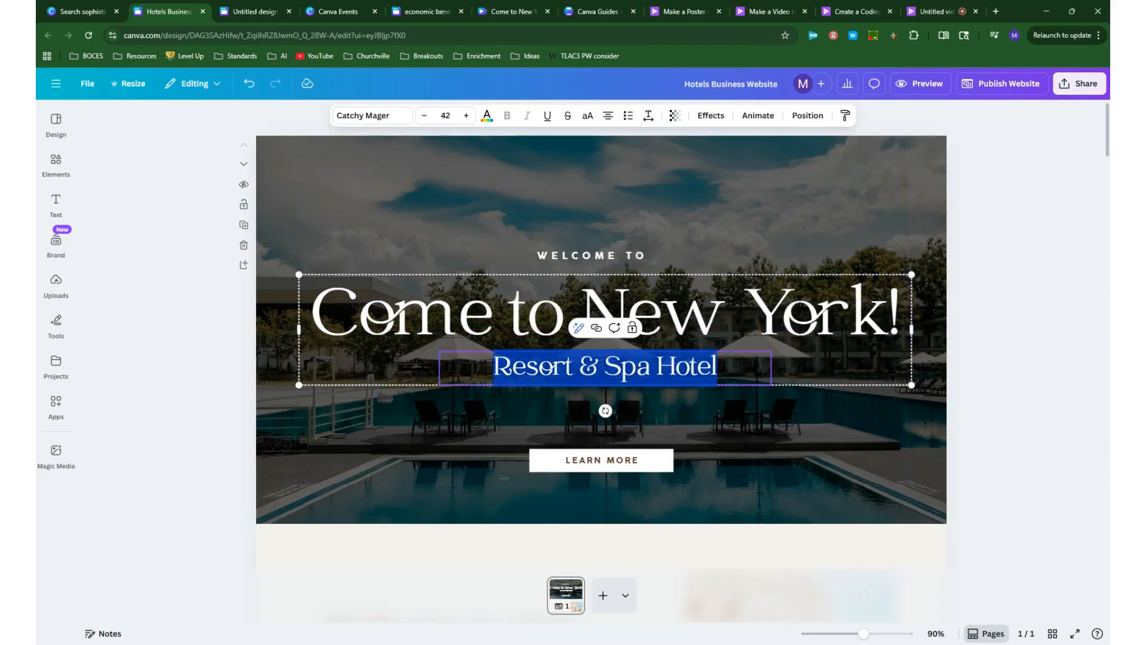
key(BackSpace)
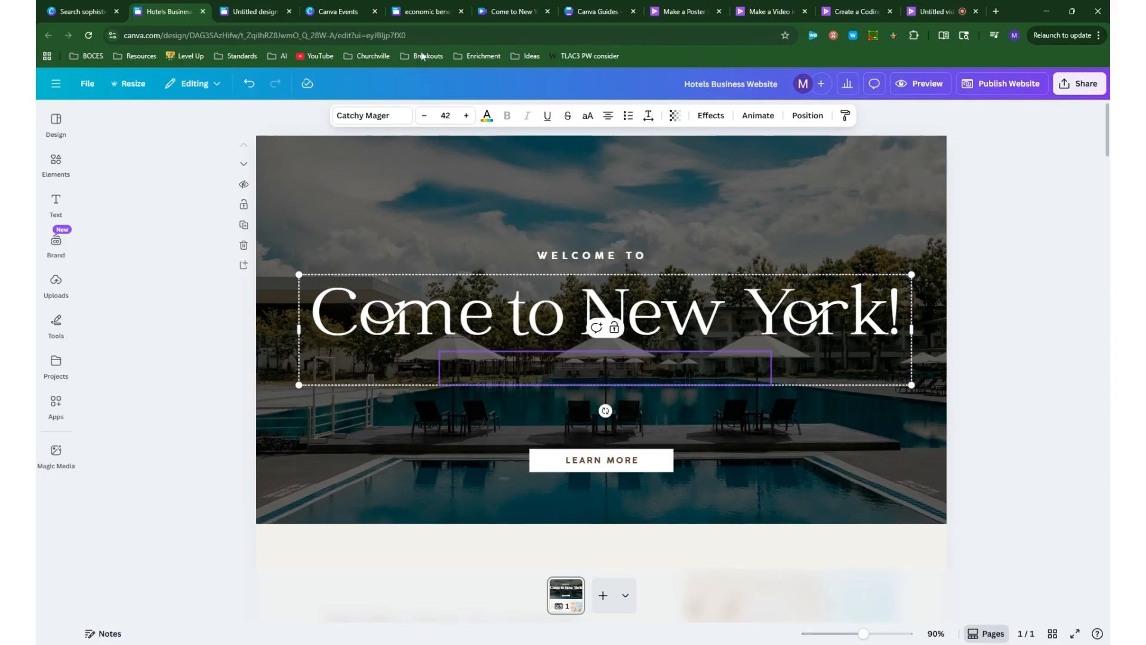
click(611, 257)
click(647, 228)
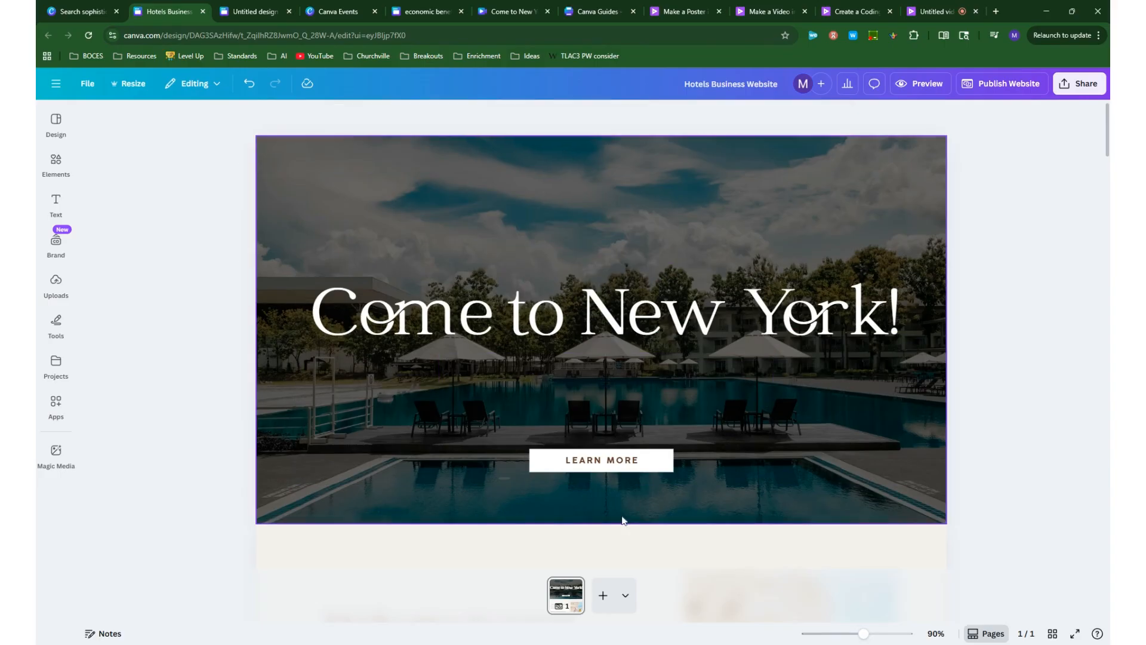
- Detach the pool photo from the hero section's background
click(414, 178)
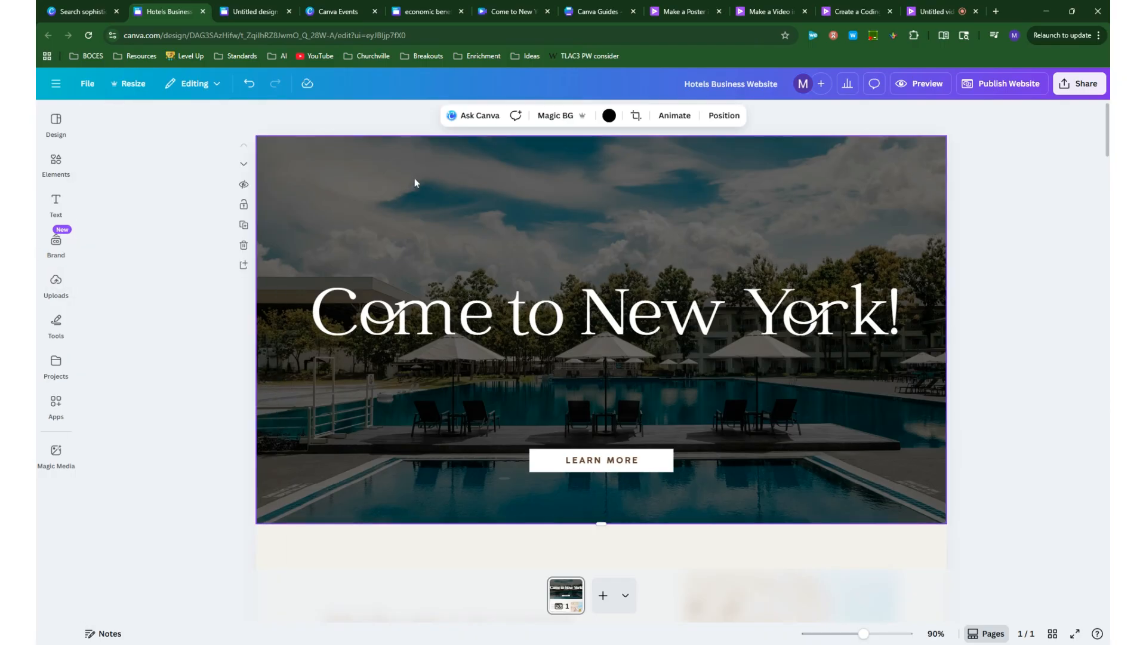
right_click(474, 193)
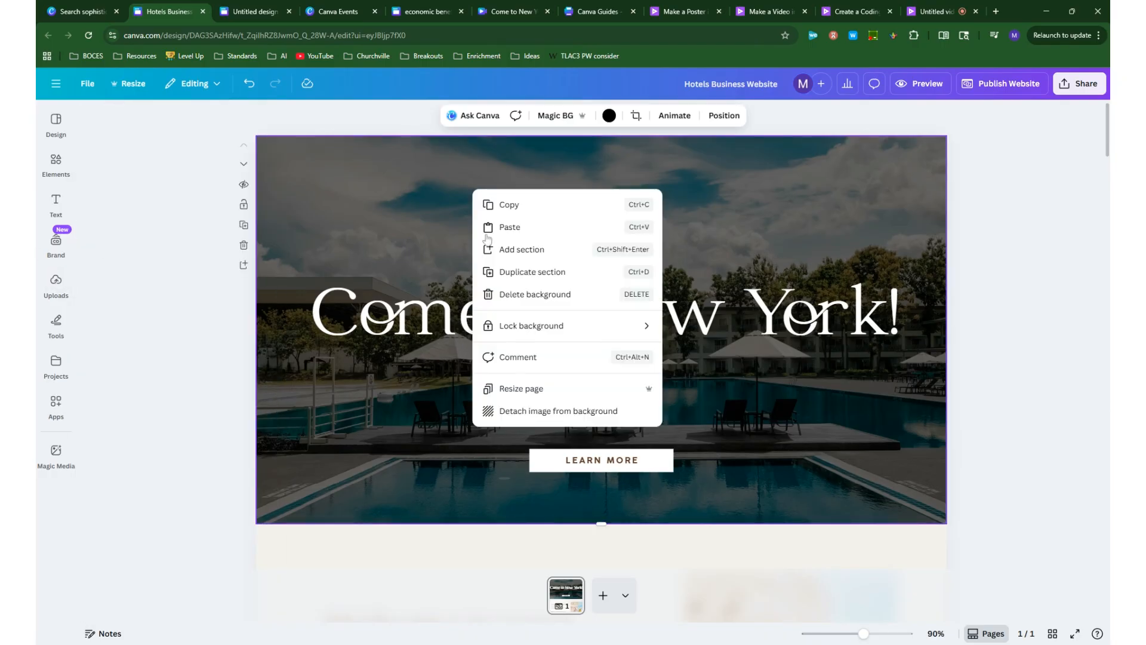
click(541, 411)
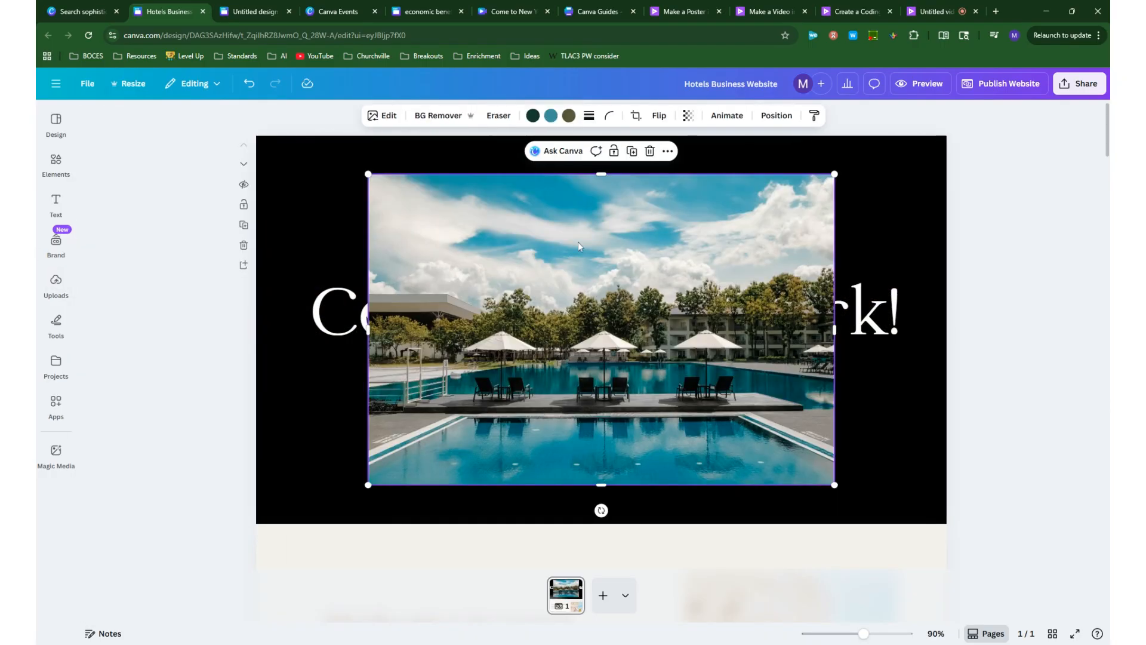
- Delete the detached pool photo and search the elements library for "colonial new york", limiting the results to photos
key(Delete)
click(55, 162)
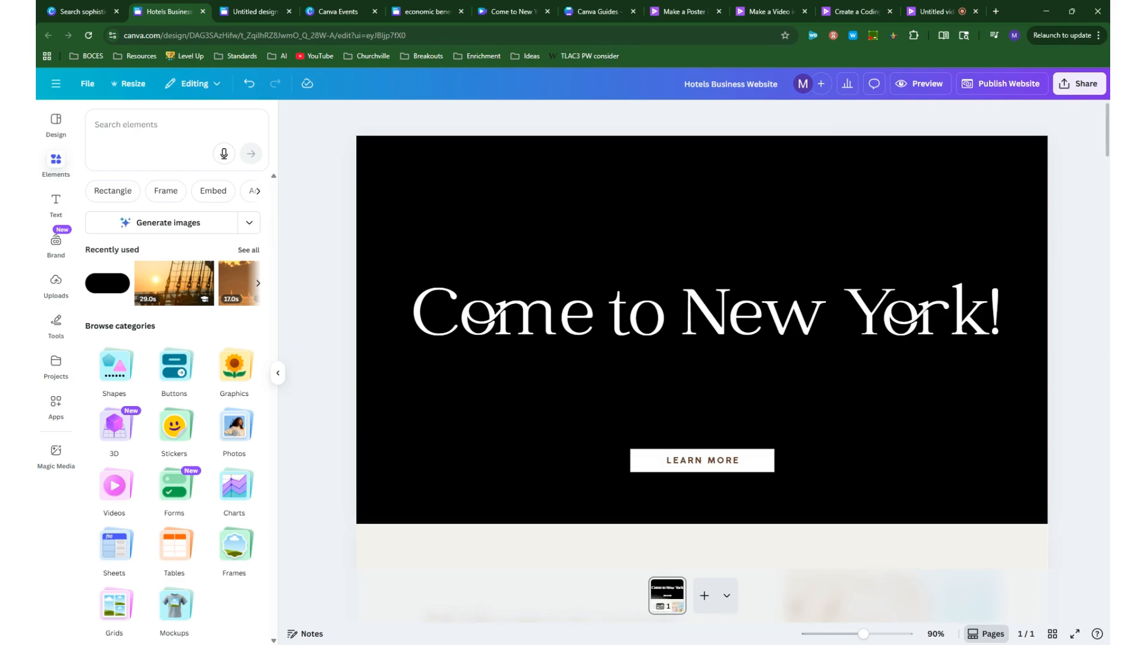
click(126, 125)
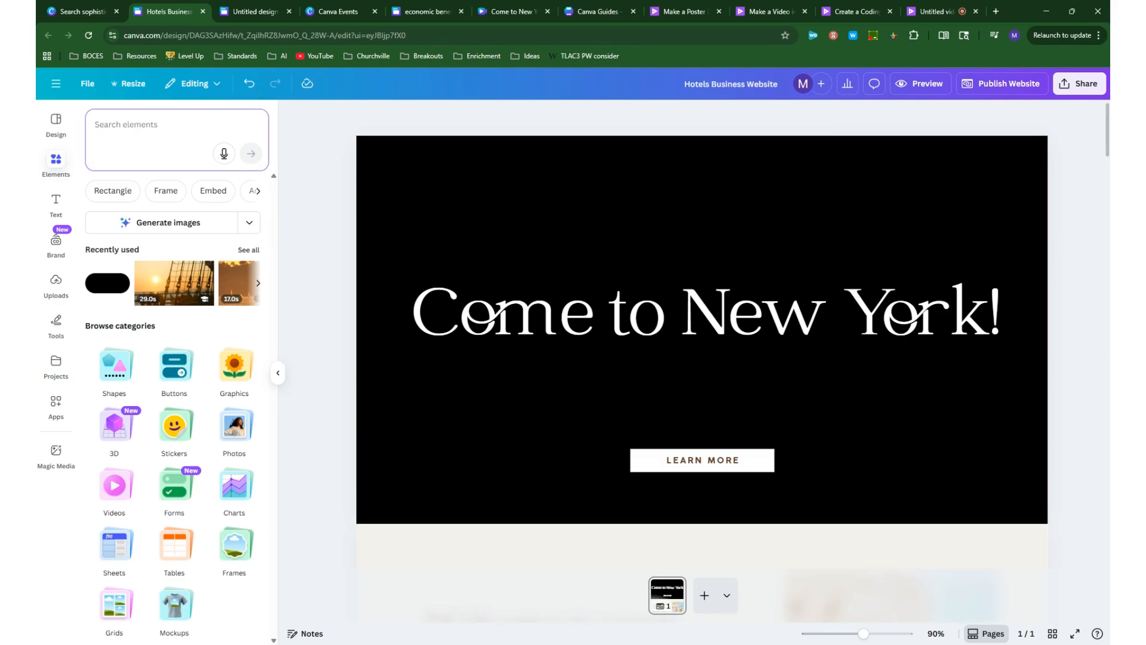
text(colo)
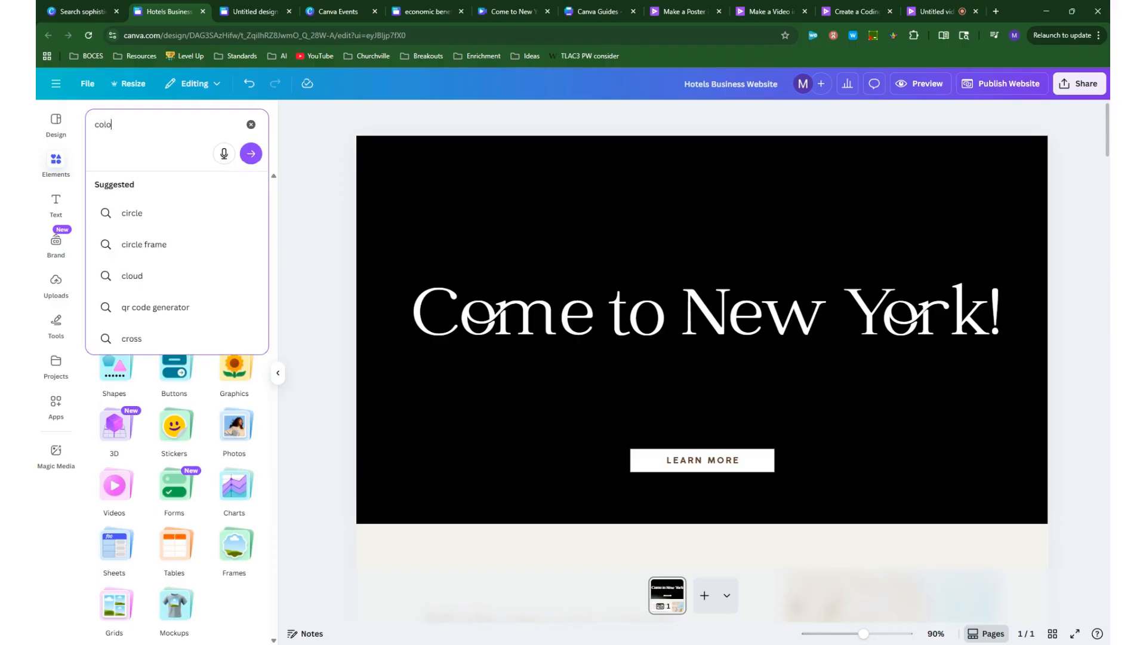
text(york)
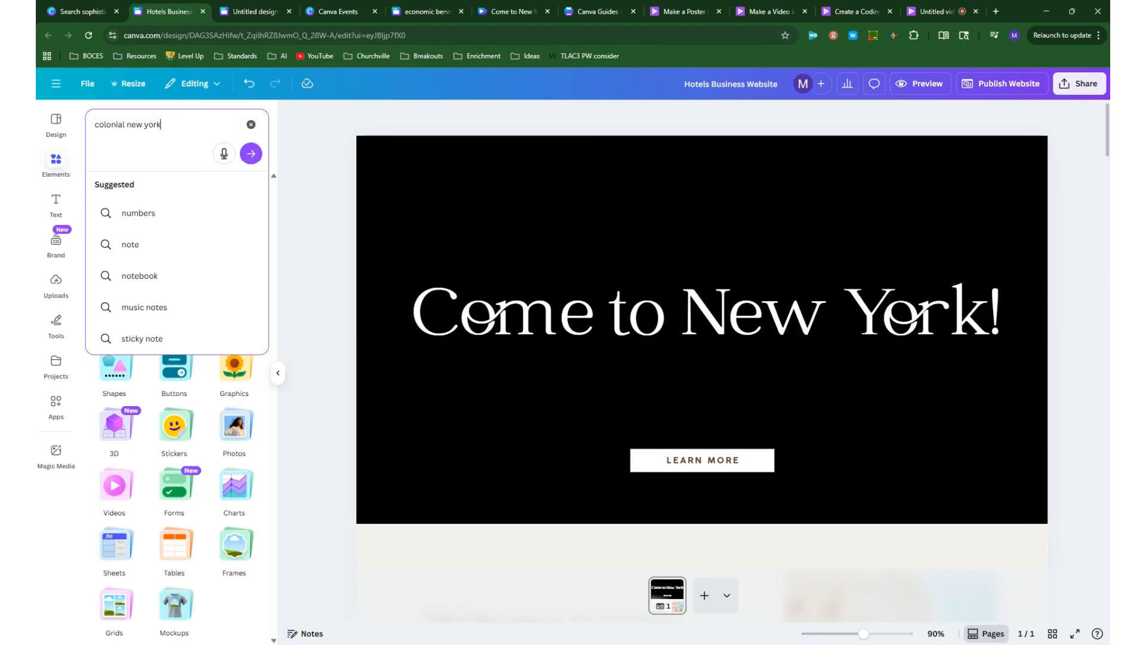
key(Return)
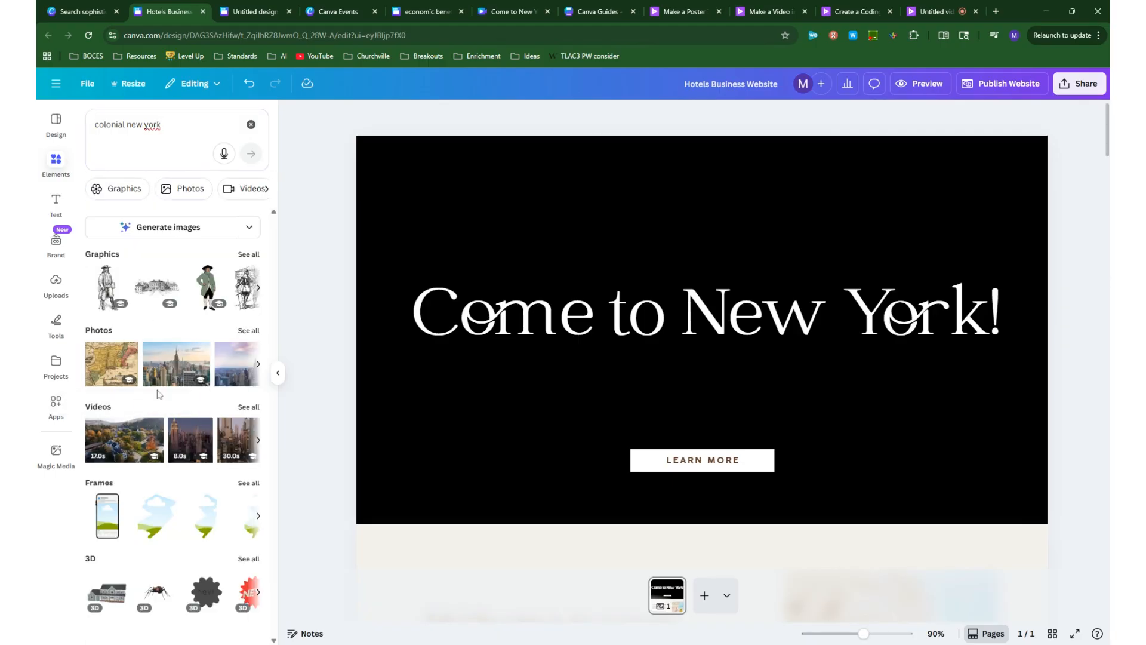
click(246, 331)
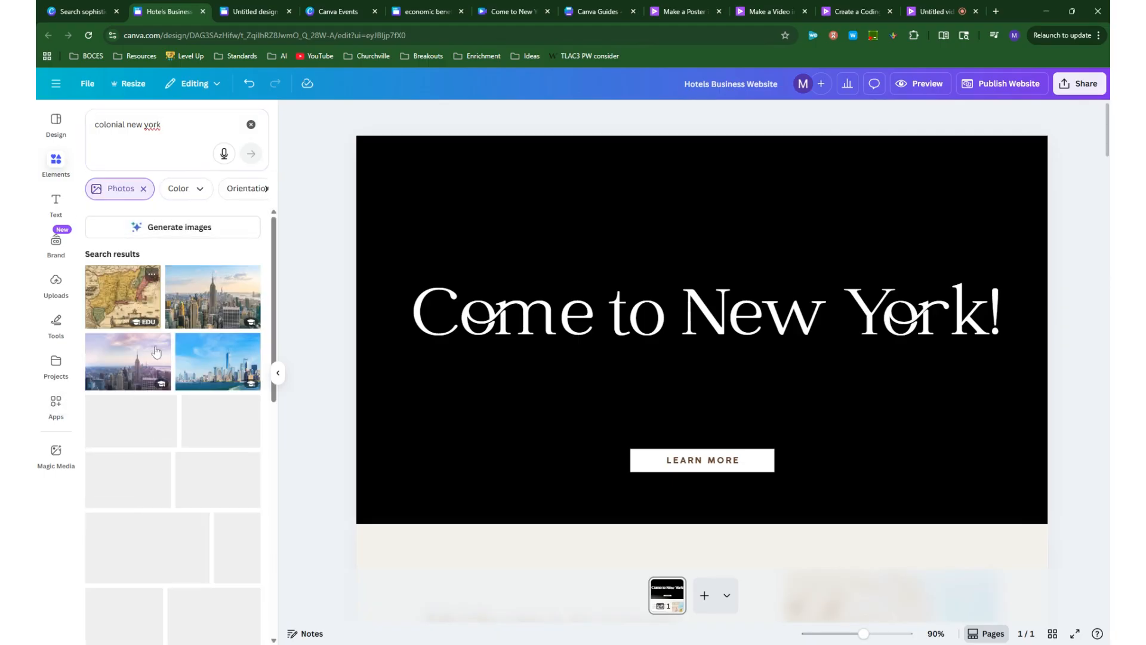
click(143, 189)
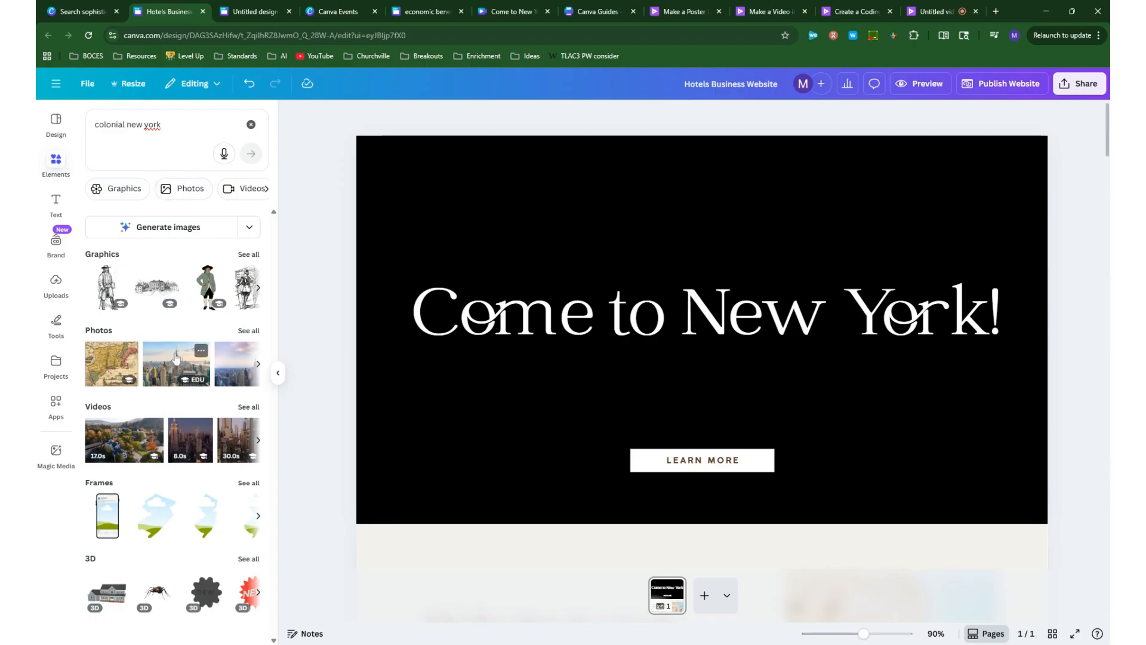
click(249, 331)
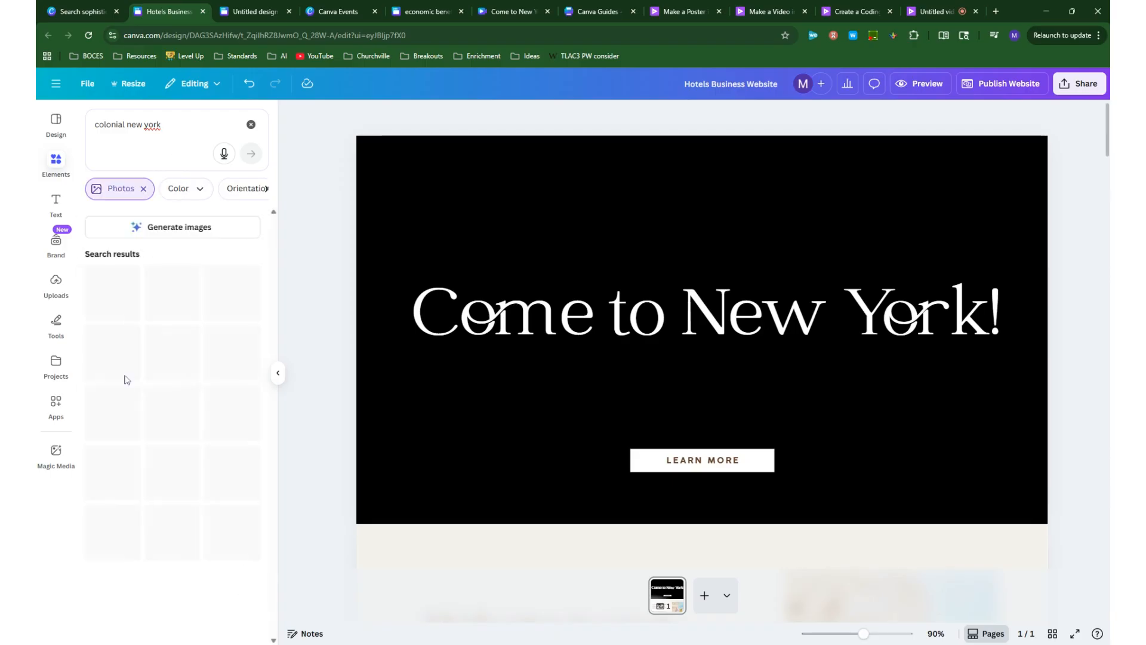
- Add the wet city street photo with the crossing pedestrian to the hero section and make it the background
scroll(136, 378, down, 3)
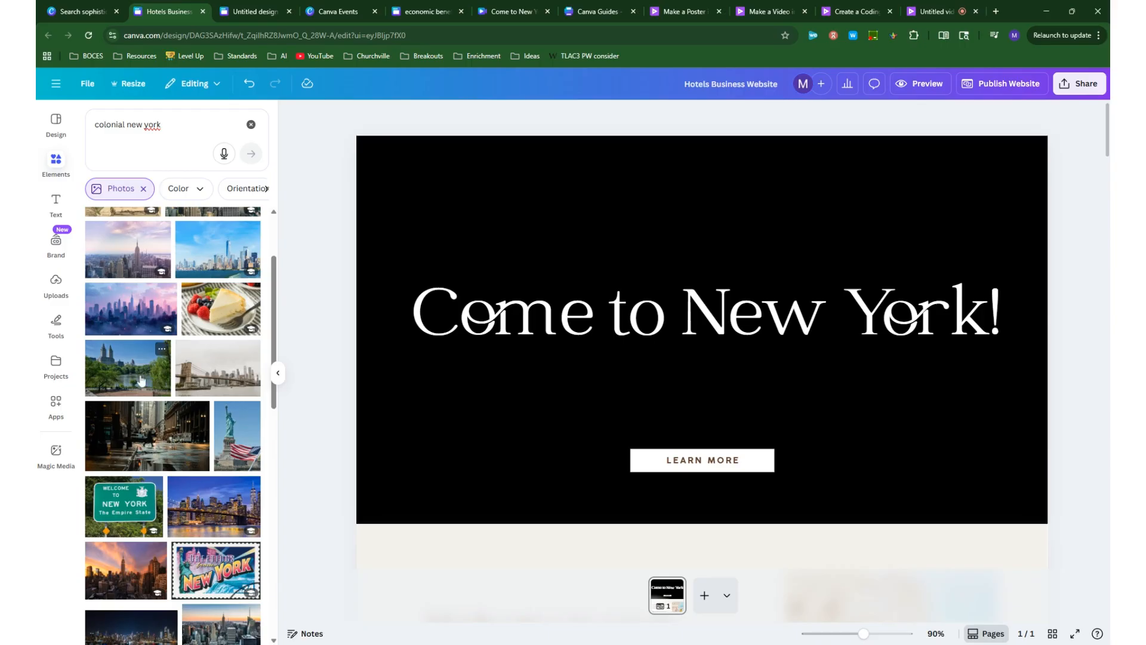
scroll(137, 377, down, 1)
click(129, 383)
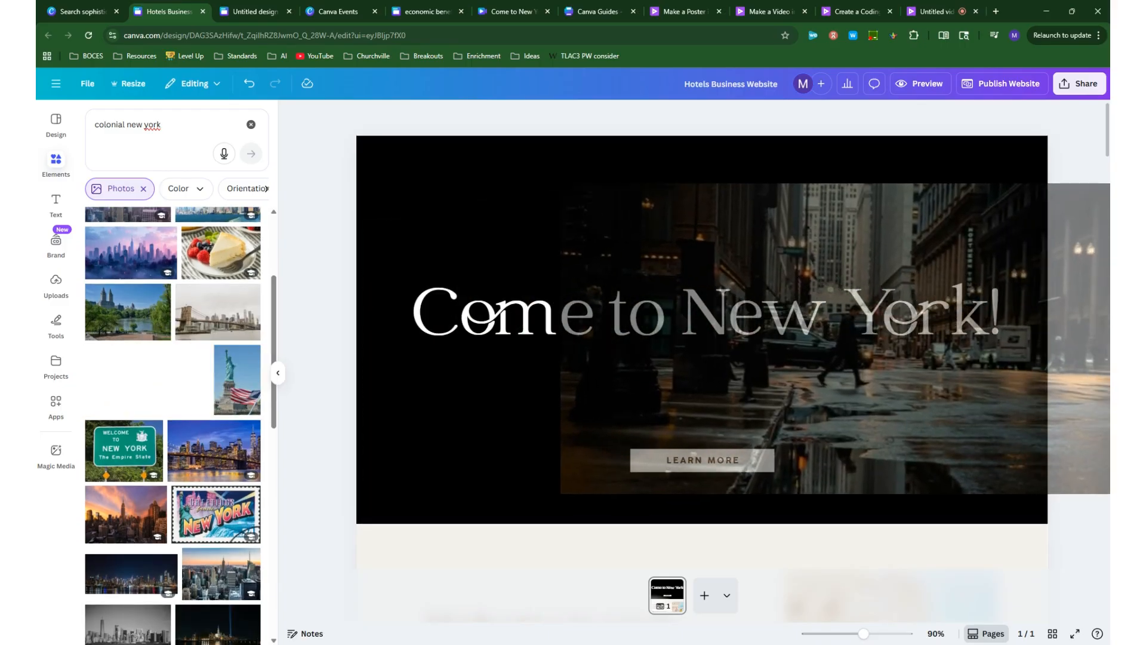
right_click(649, 230)
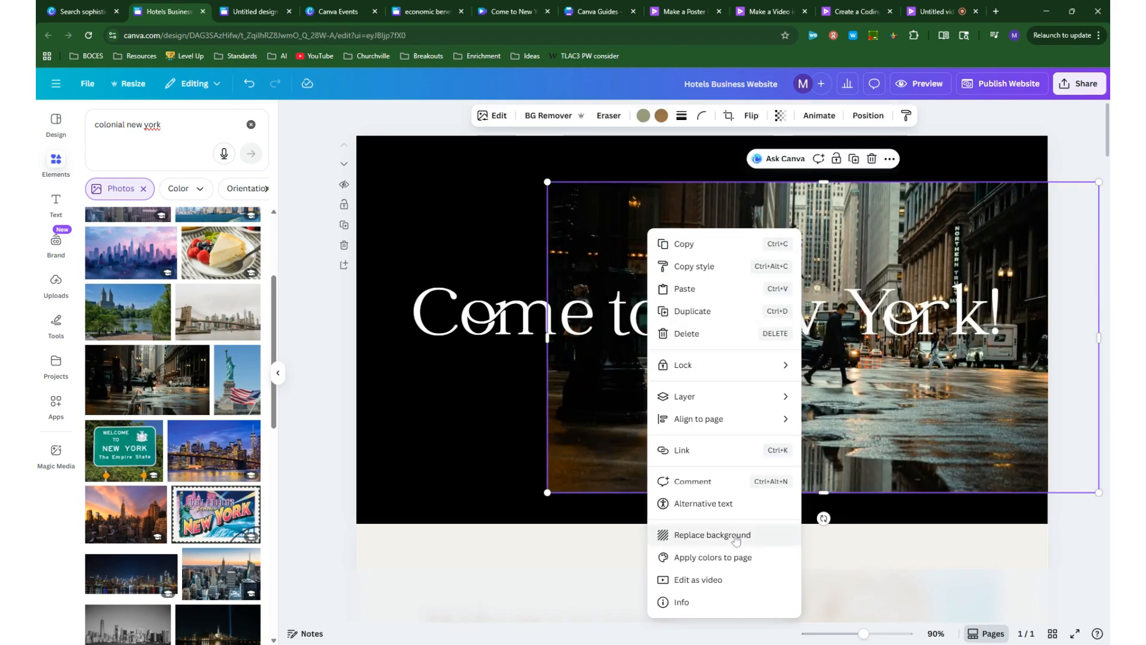
click(712, 535)
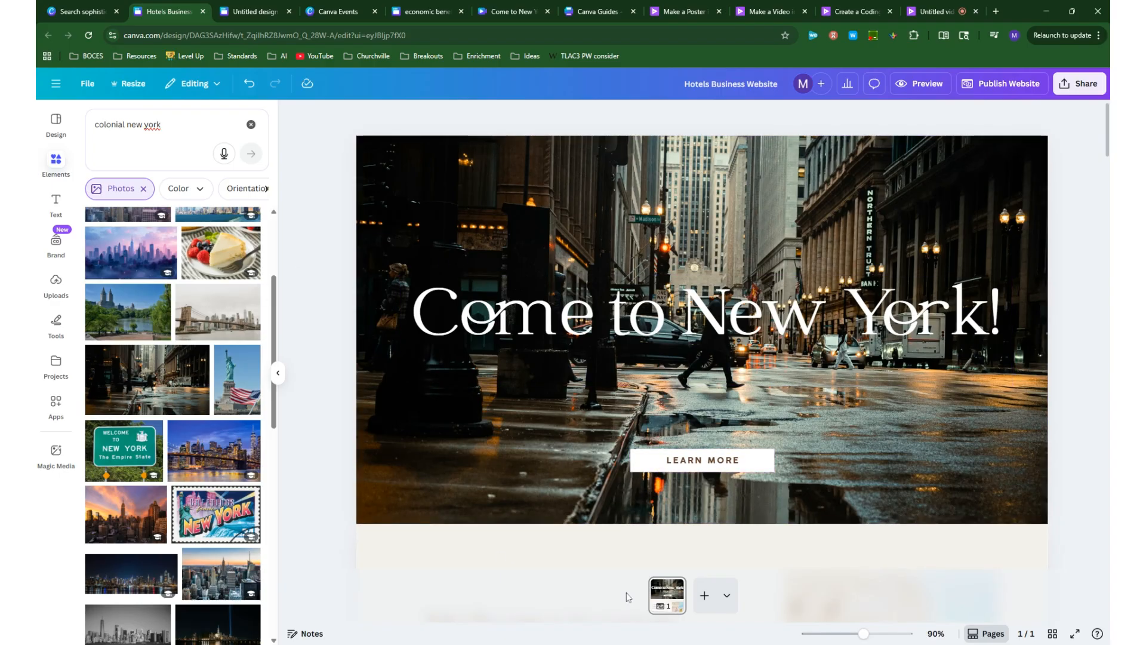
- Ungroup the "LEARN MORE" button in the hero section and select its white box on its own
click(712, 460)
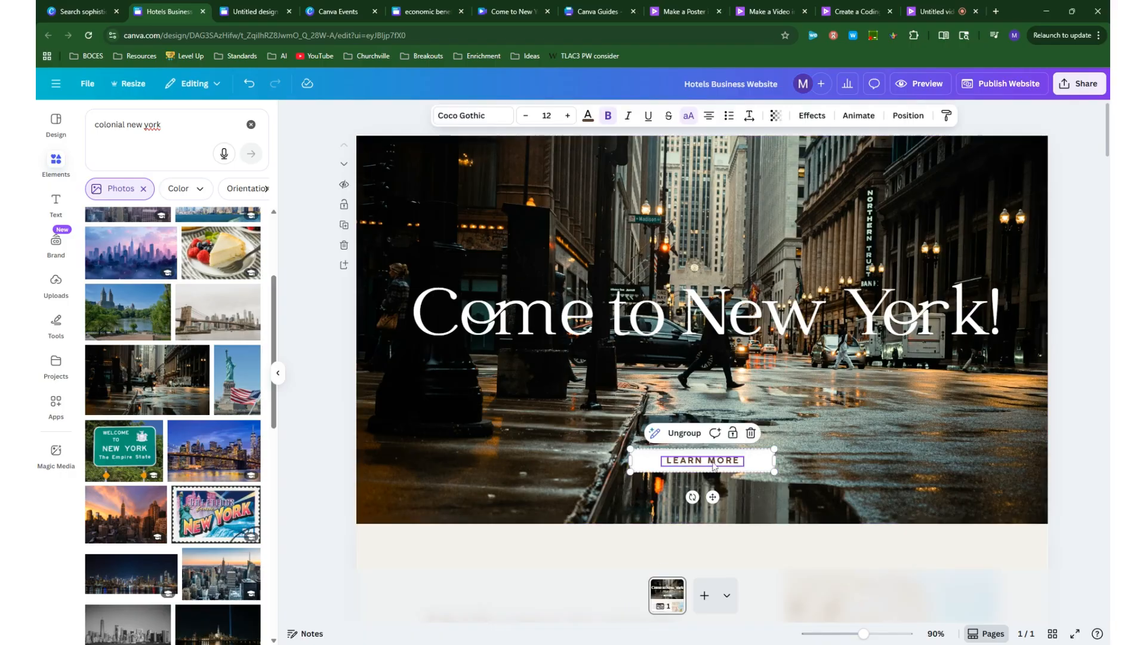
click(754, 463)
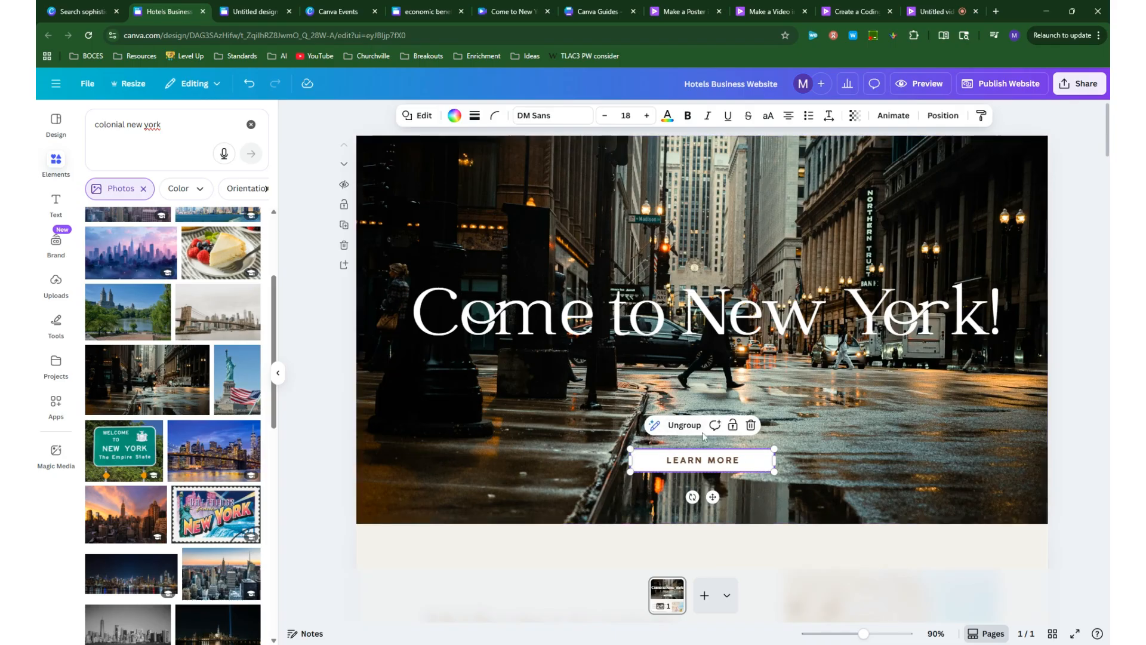
key(ctrl+shift+g)
click(766, 467)
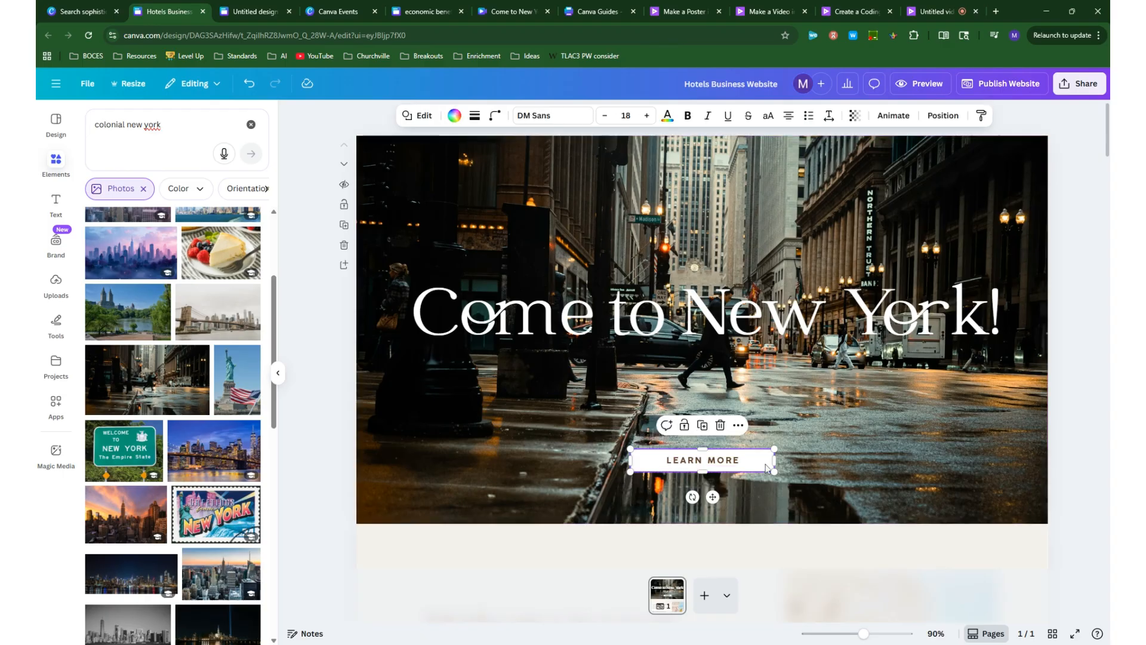
click(740, 426)
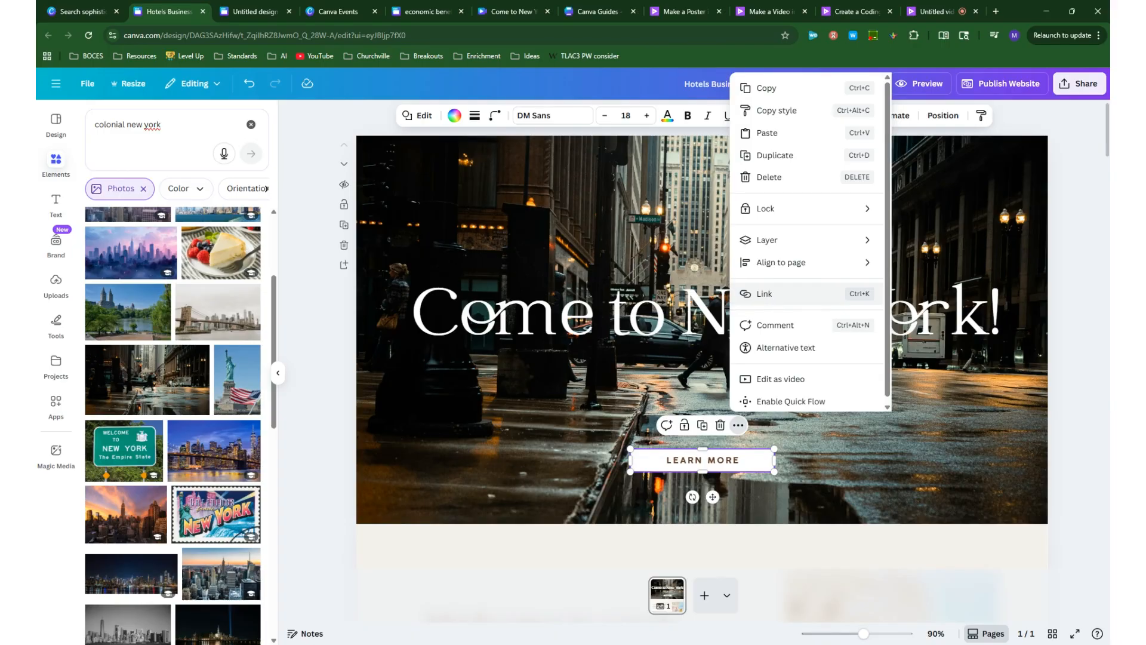
click(615, 556)
- Add a second page containing a "Learn More" text box, and return to the first page
click(704, 595)
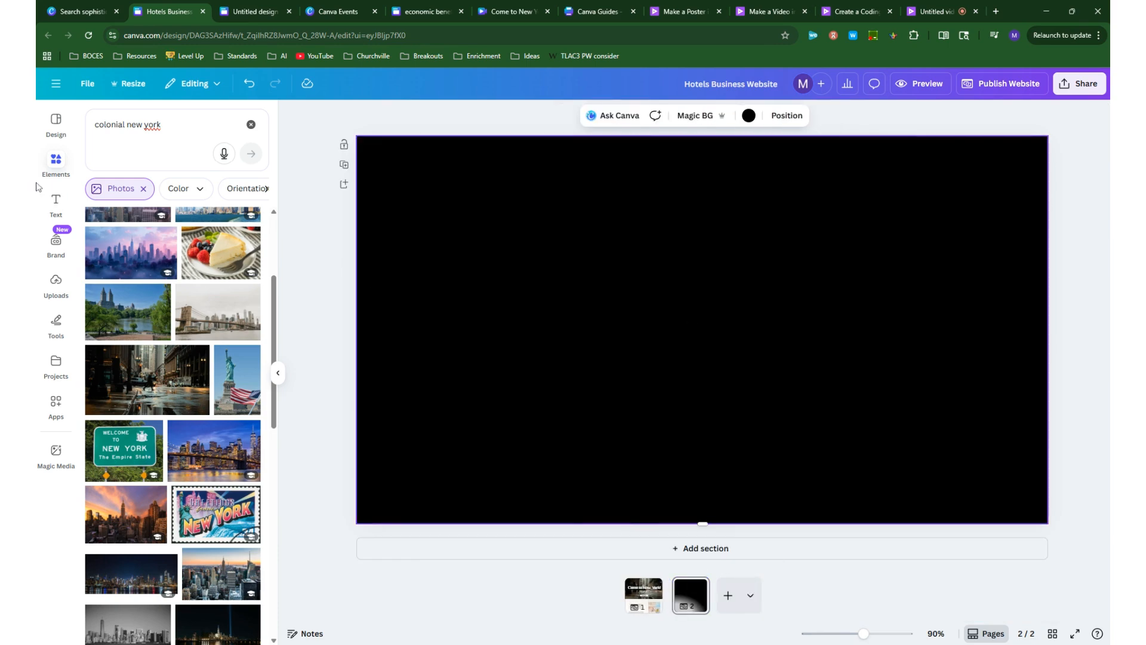
click(56, 203)
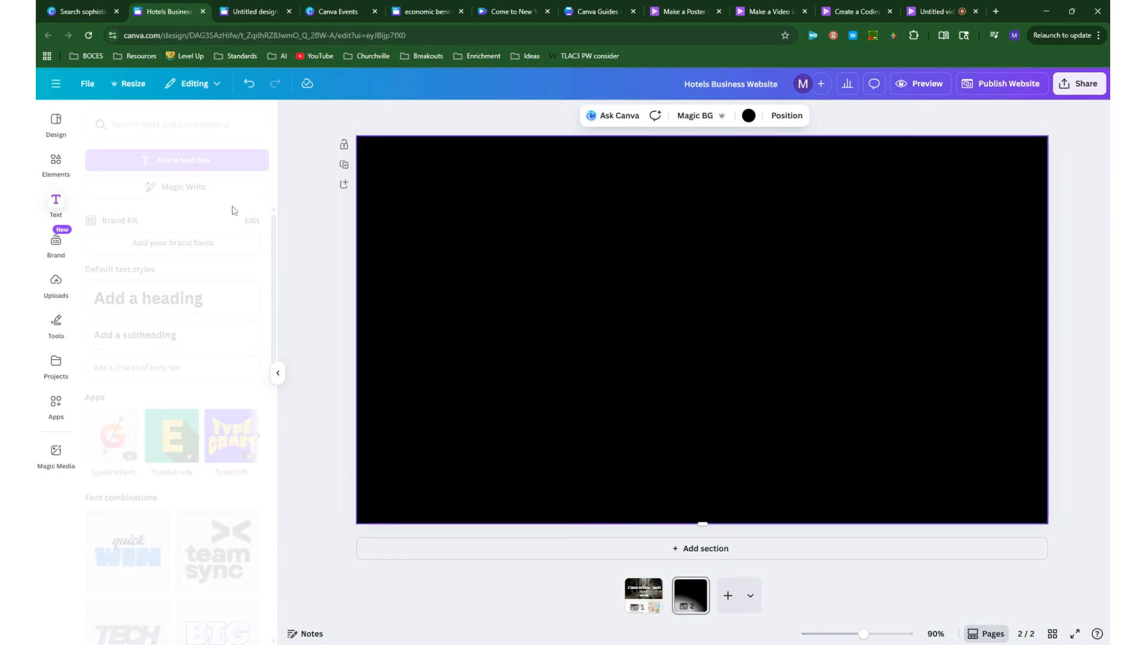
click(208, 172)
text(Learn More)
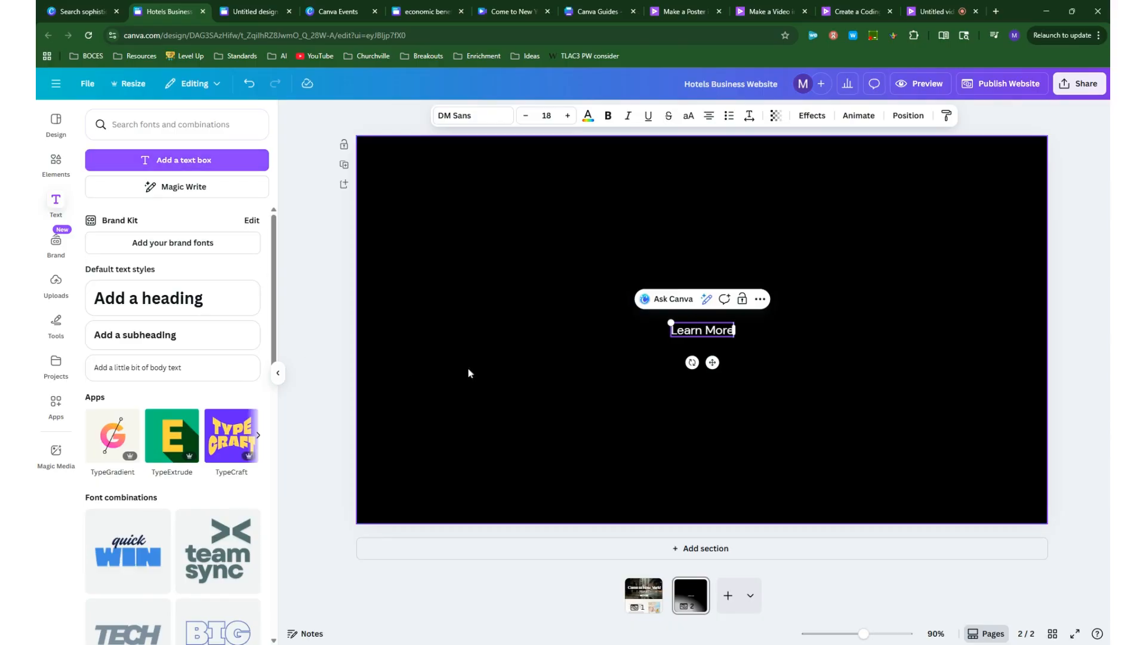
click(665, 437)
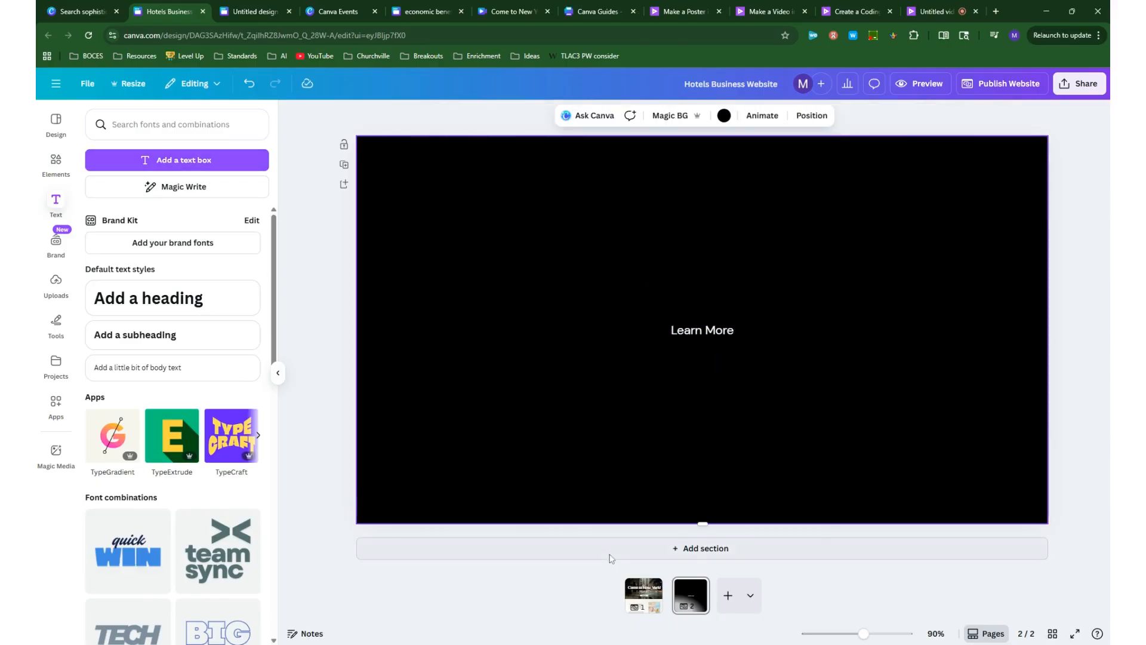
right_click(645, 595)
click(549, 577)
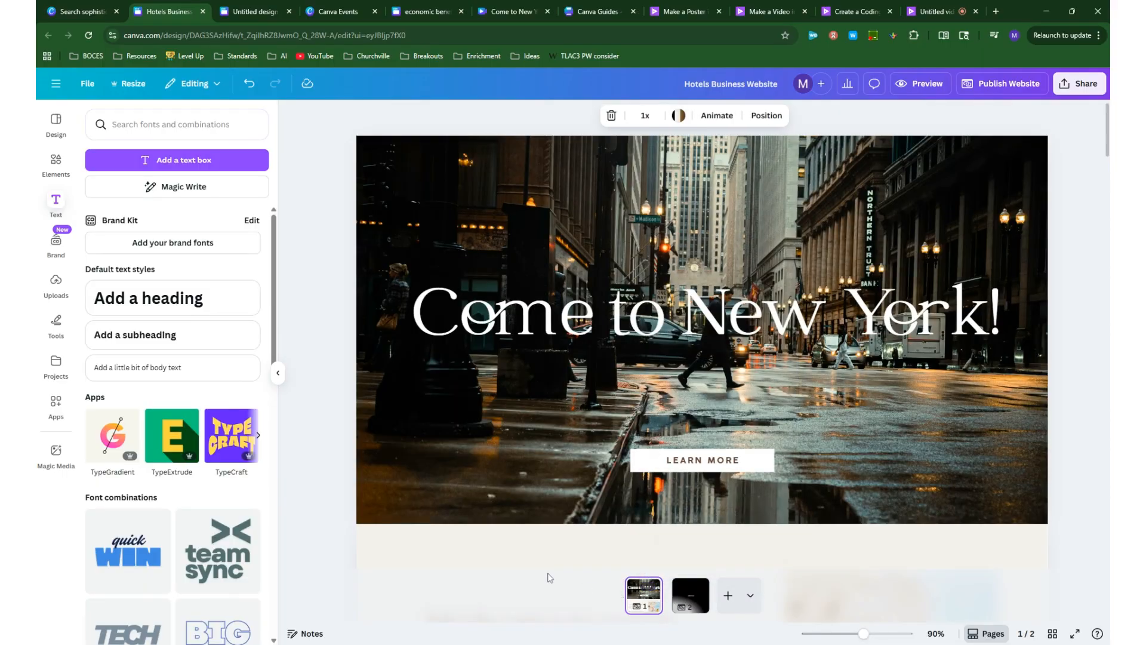
click(757, 460)
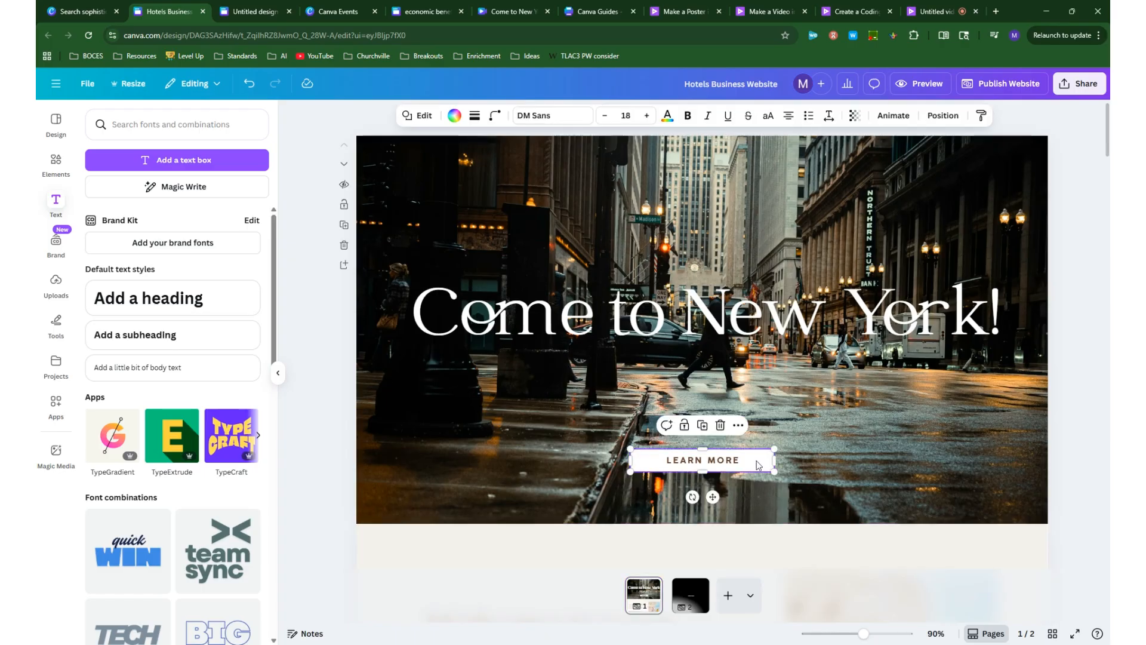
click(738, 426)
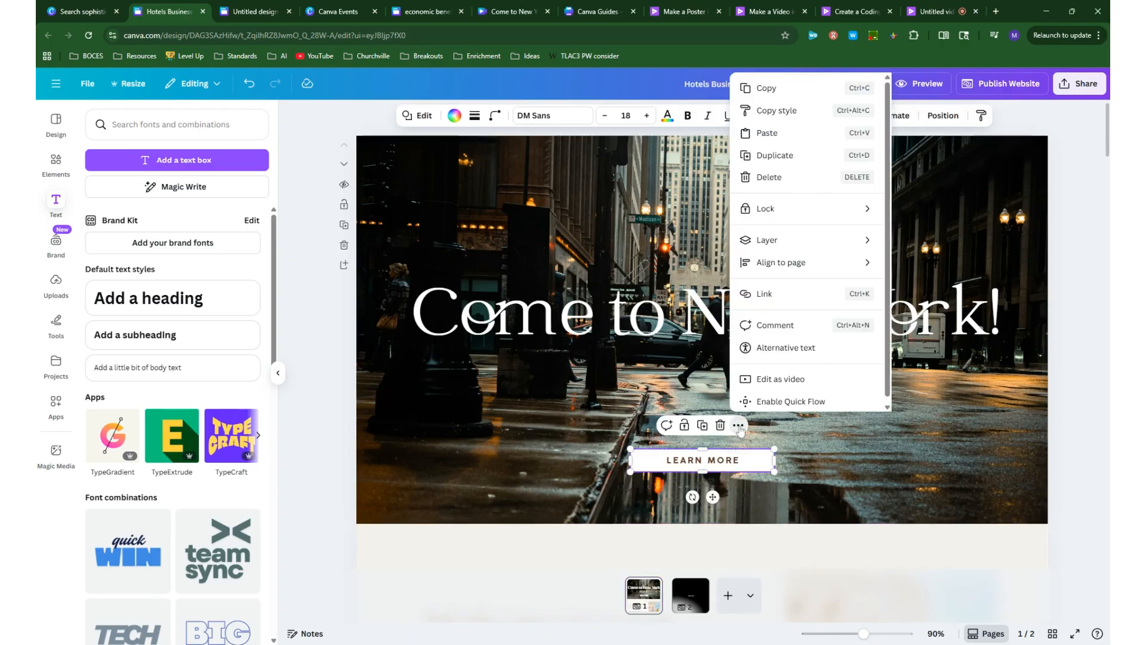
click(776, 294)
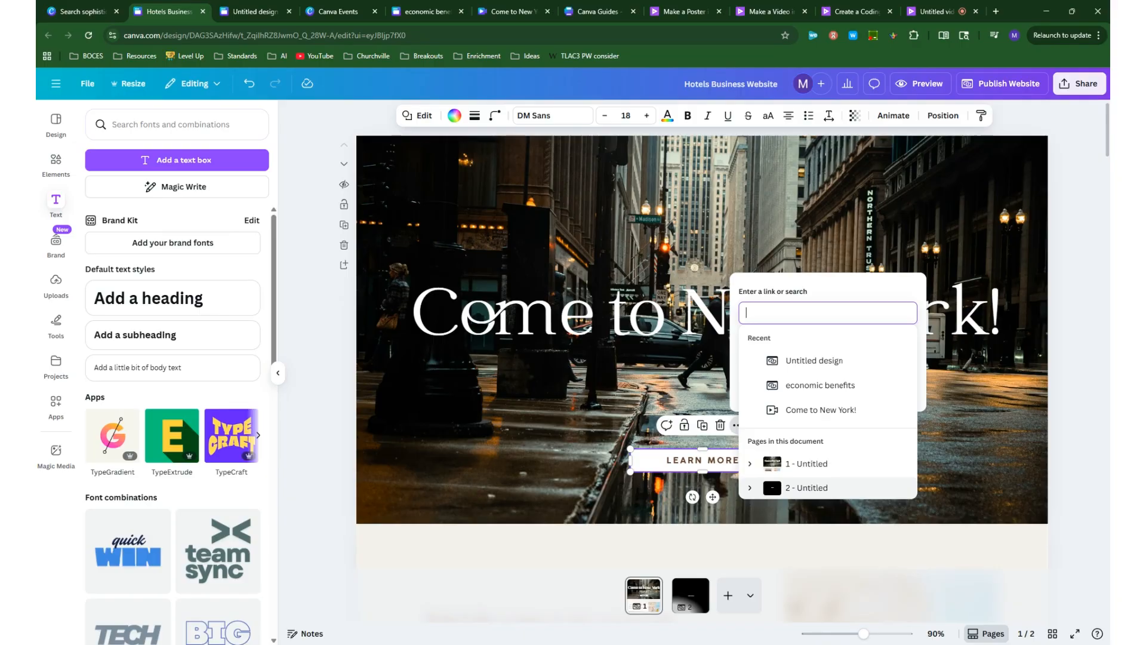
click(799, 544)
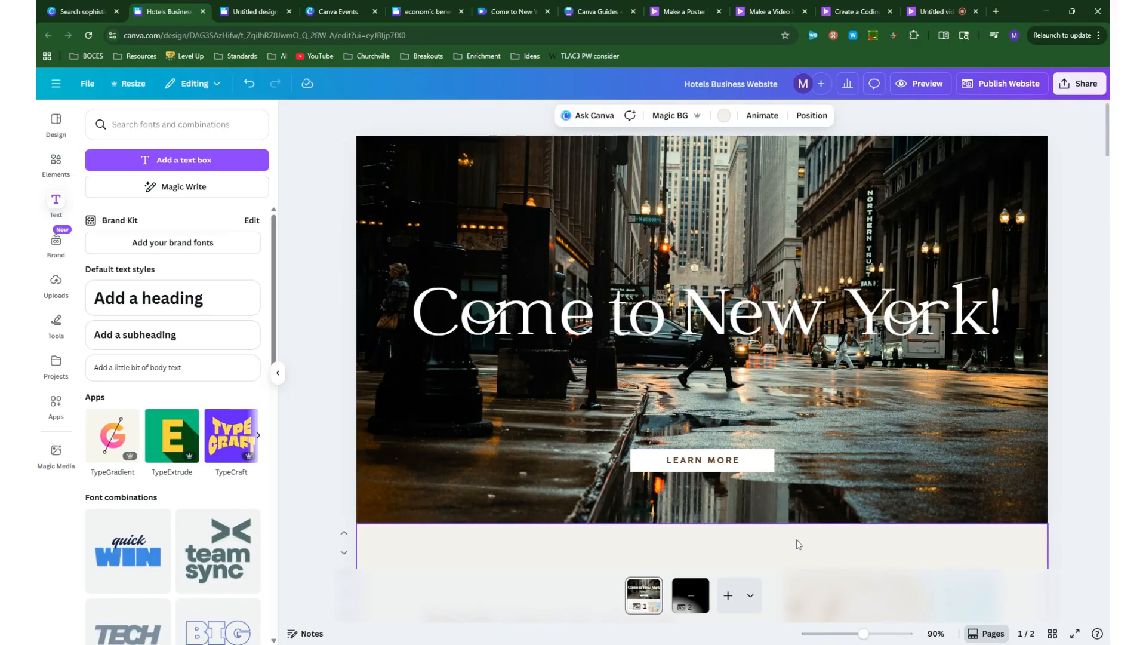
- Preview the website, include a navigation menu, and return to the editor
click(928, 84)
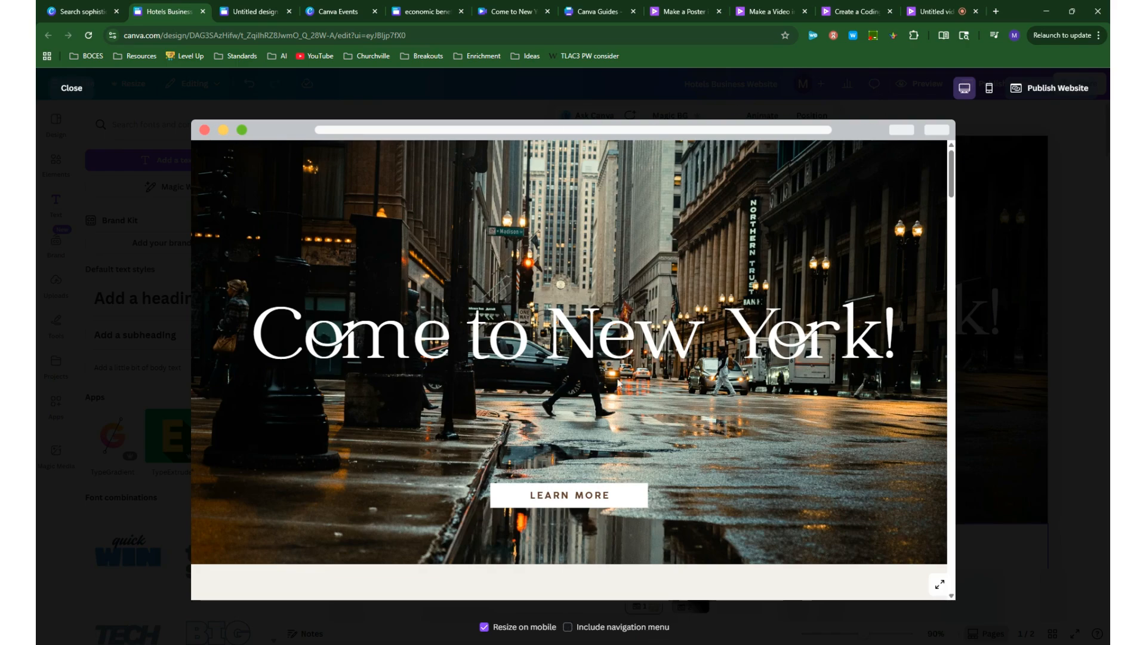
click(569, 628)
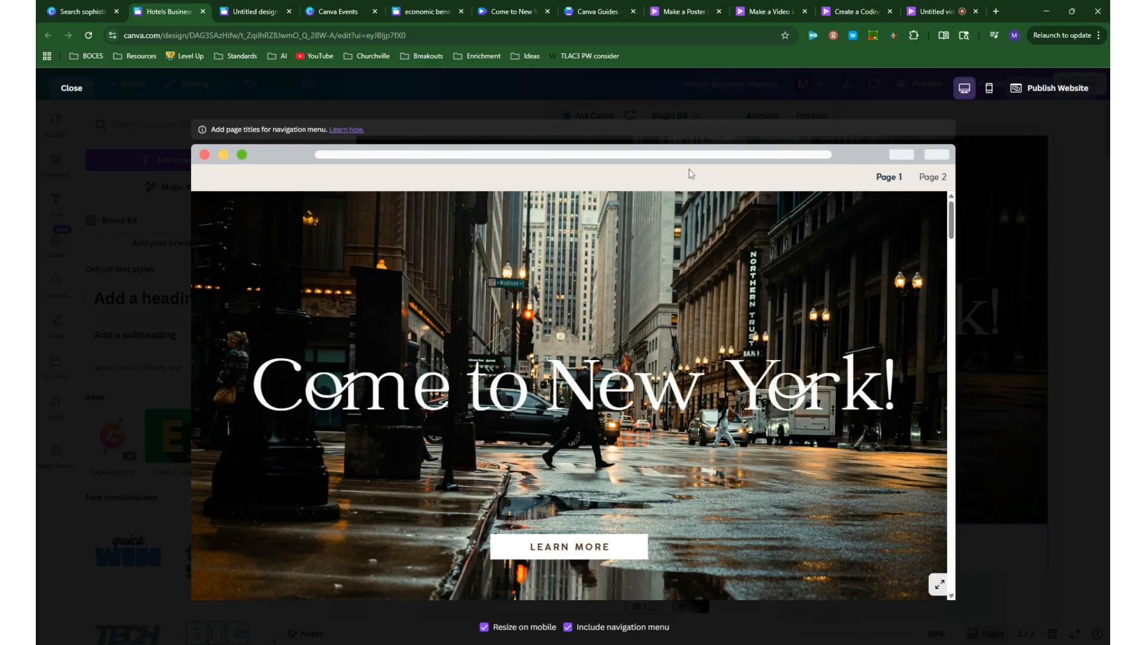
click(76, 94)
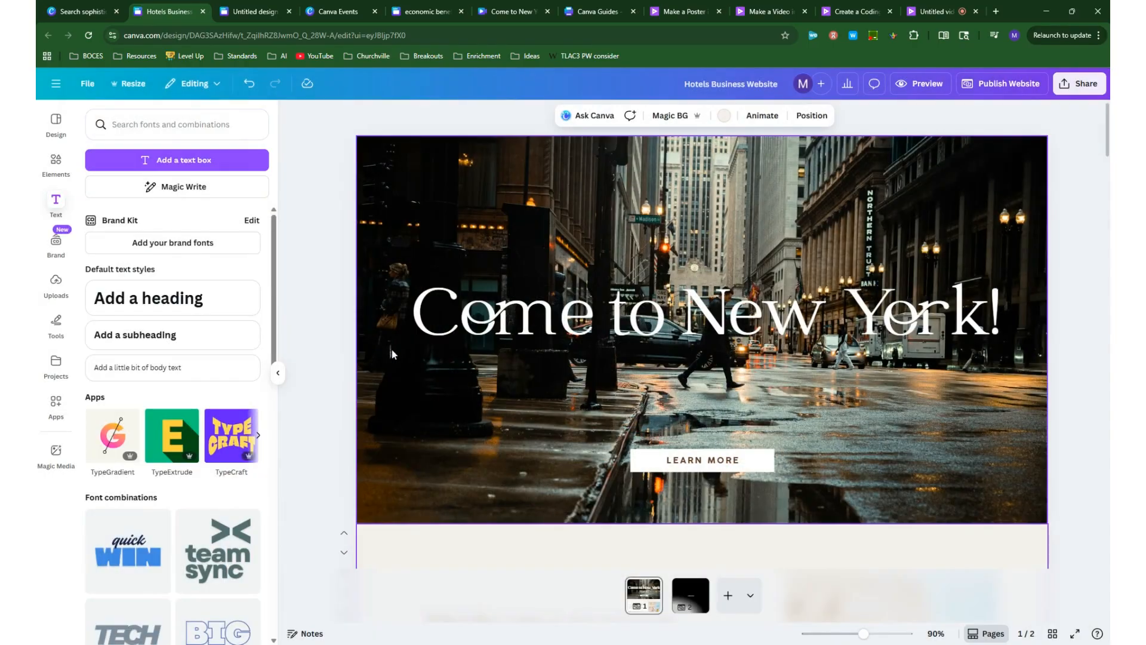
- Title the first page "Home" and the second page "Learn more", and check the navigation menu in the website preview
scroll(851, 429, down, 5)
scroll(837, 424, up, 5)
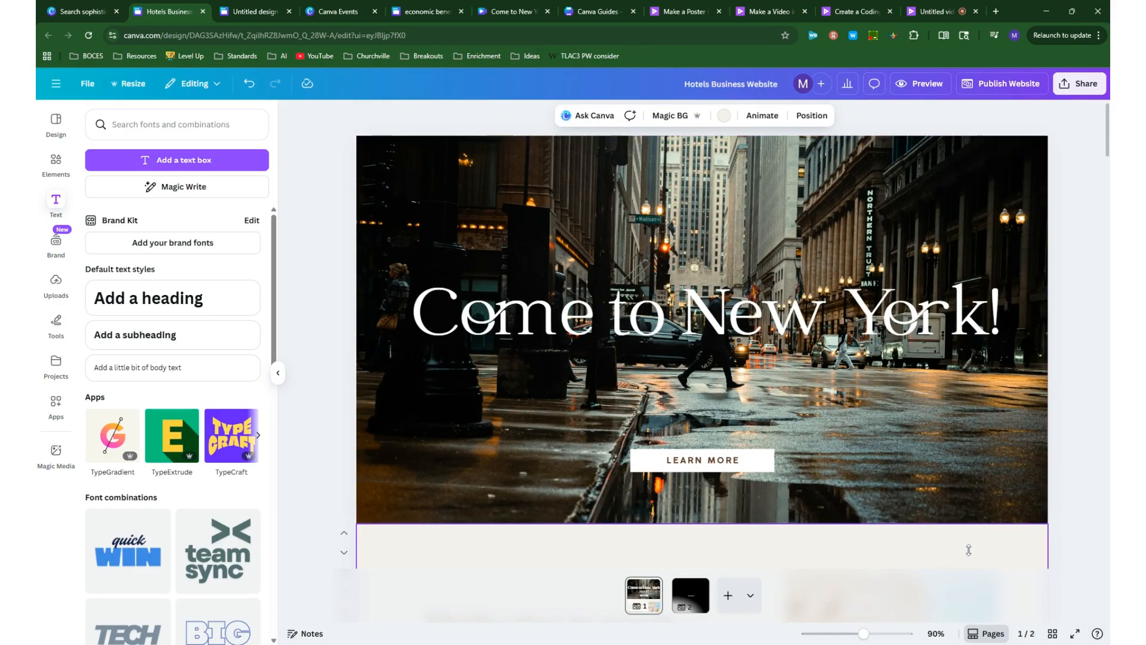
click(1054, 634)
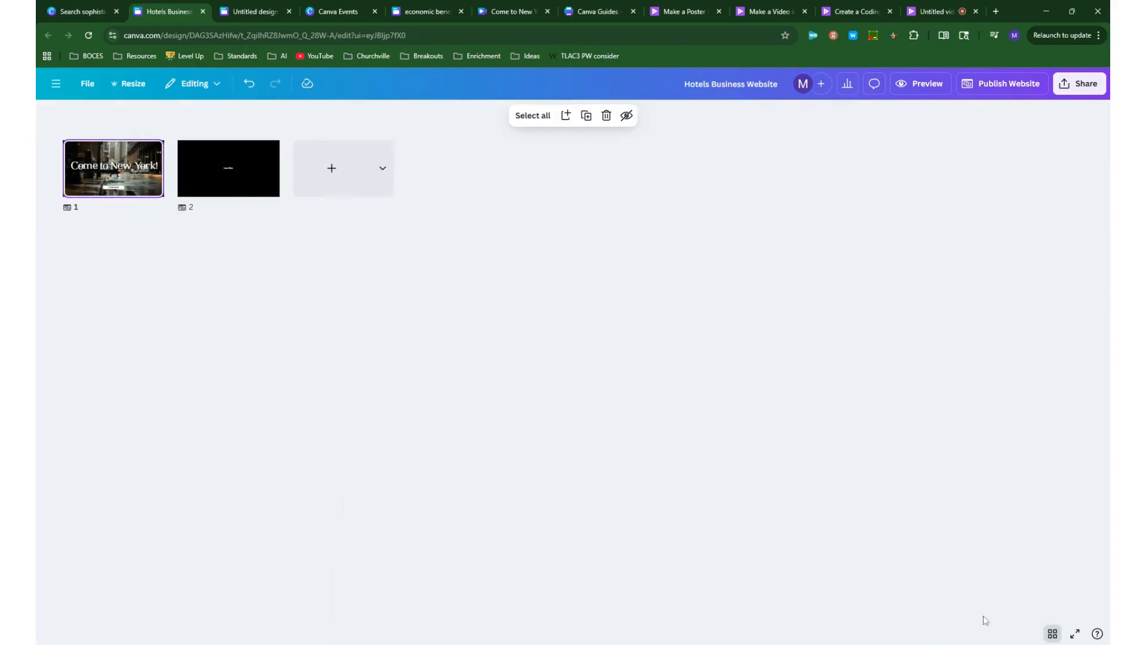
click(89, 208)
text(Home)
key(Tab)
click(385, 361)
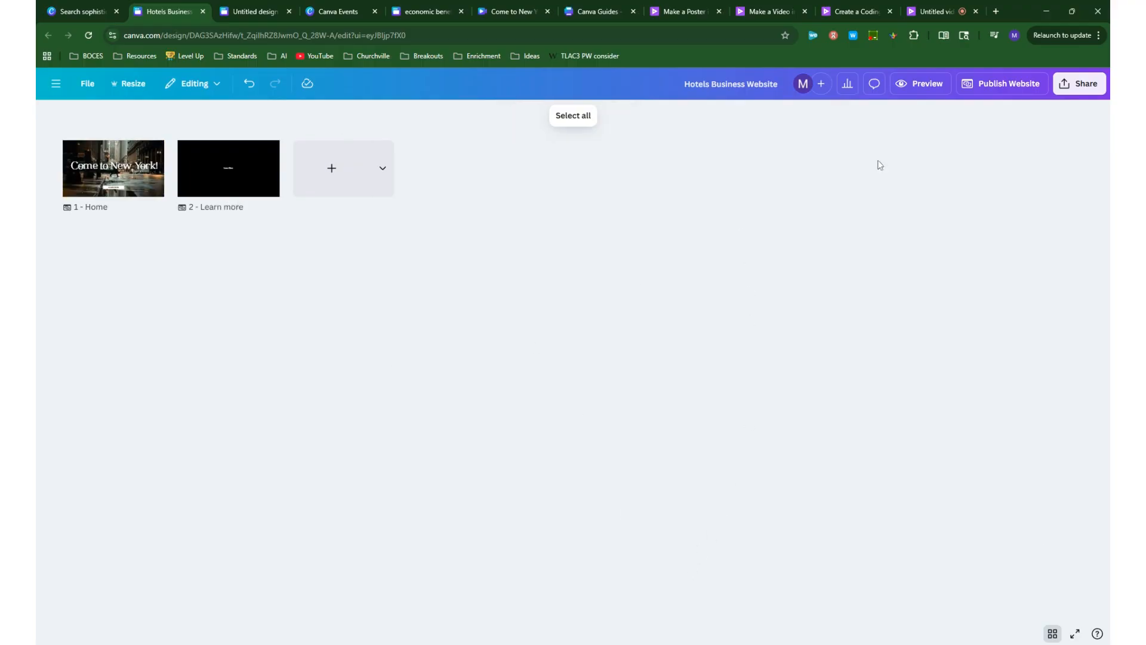
click(1052, 633)
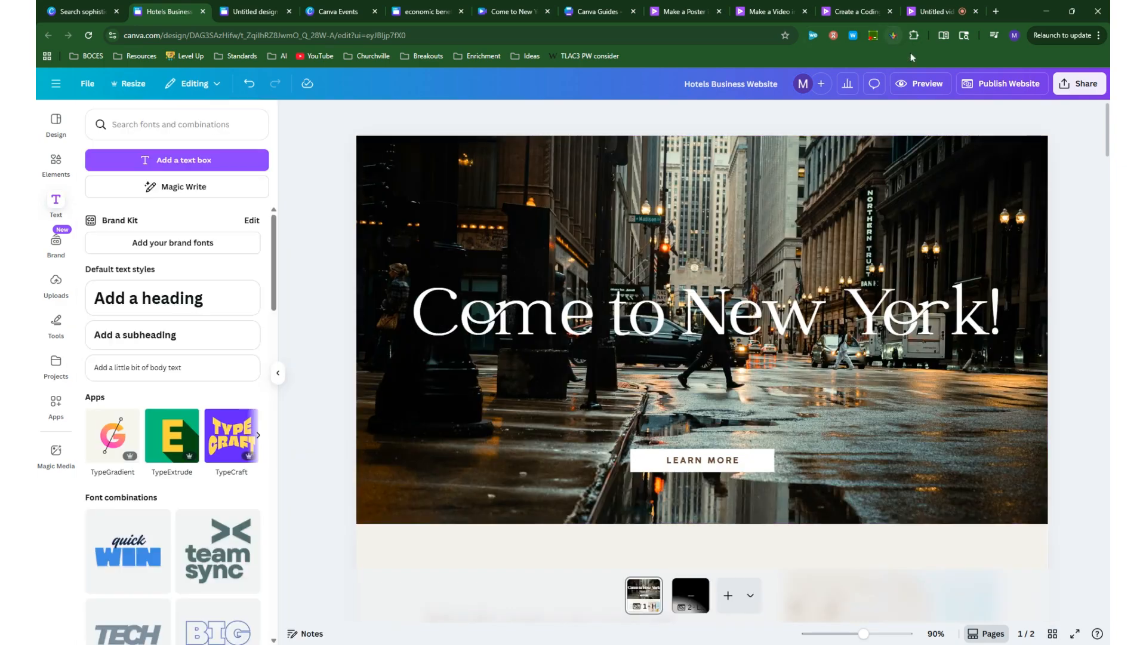
click(916, 84)
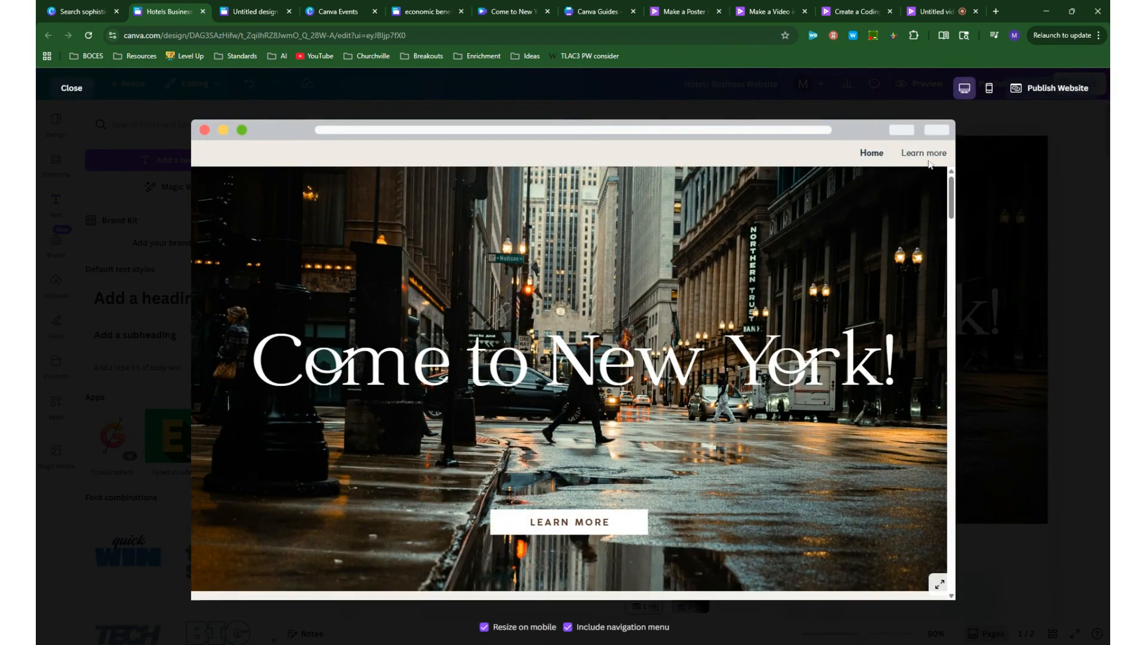
click(73, 90)
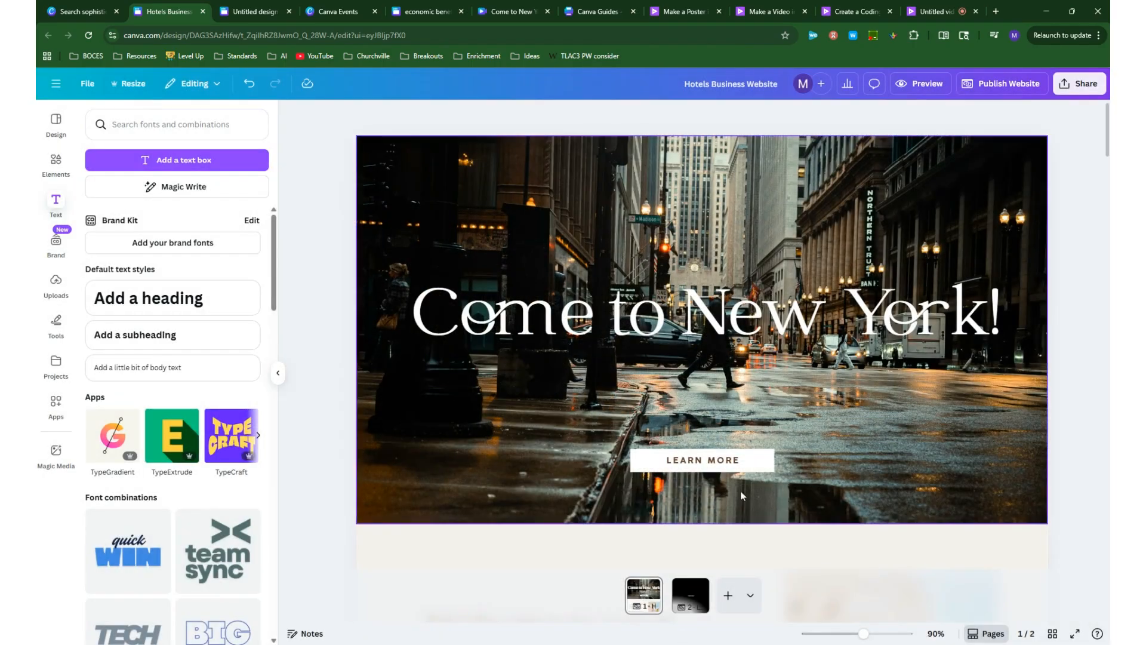
- Link the white "LEARN MORE" button box in the hero section to the document page "2 - Learn more"
click(761, 461)
click(738, 426)
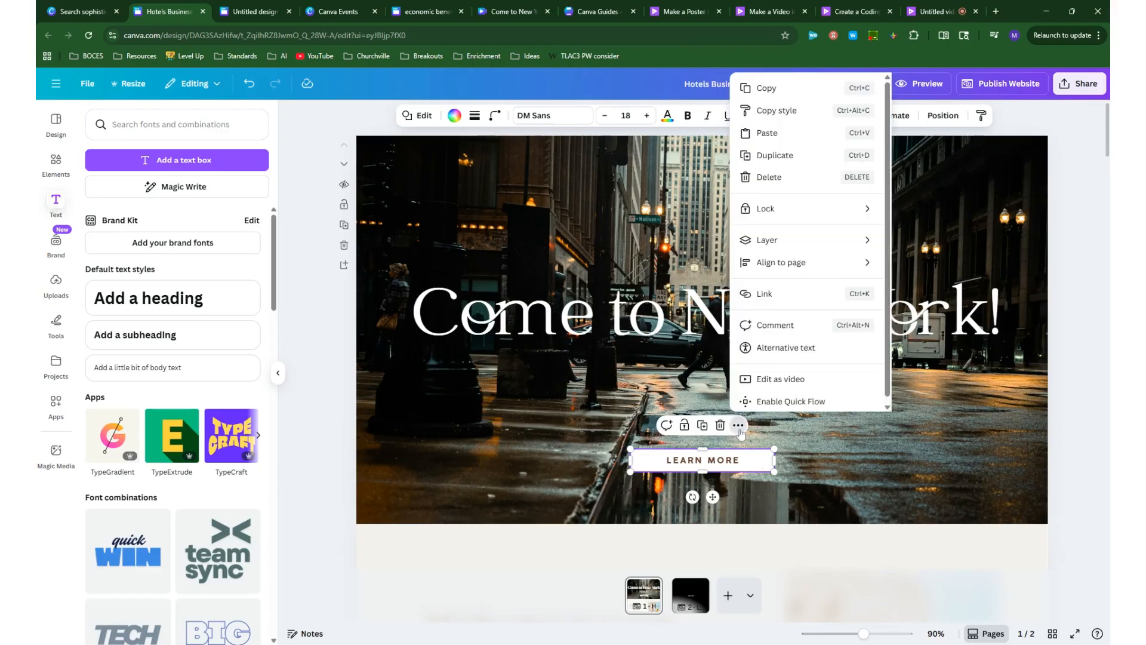
click(770, 293)
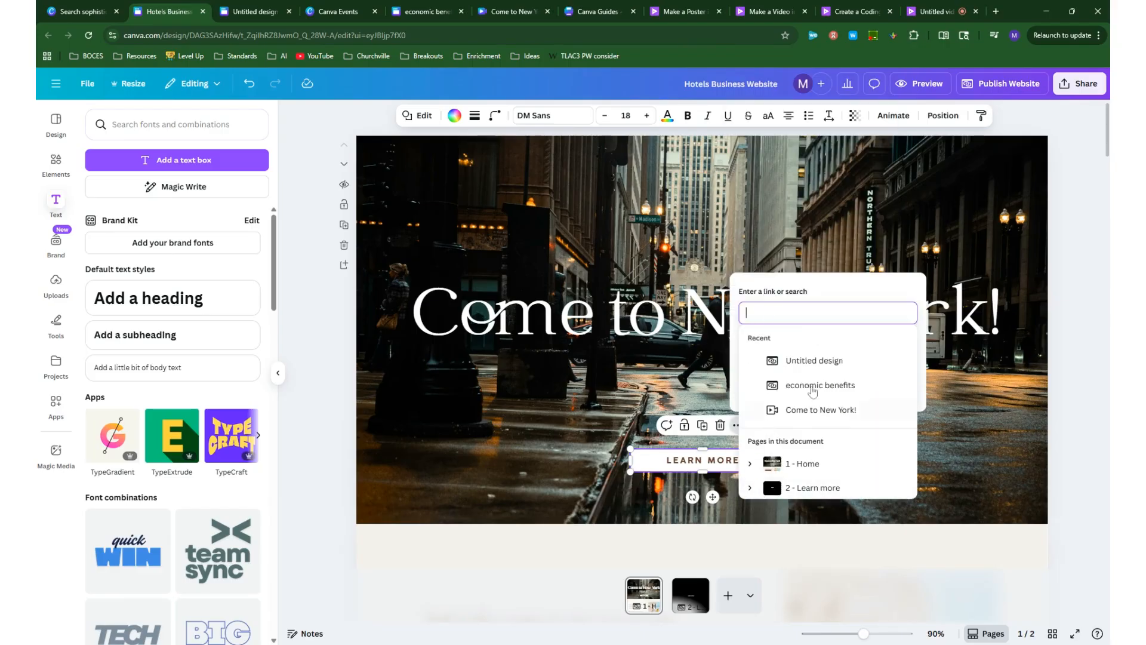
click(815, 488)
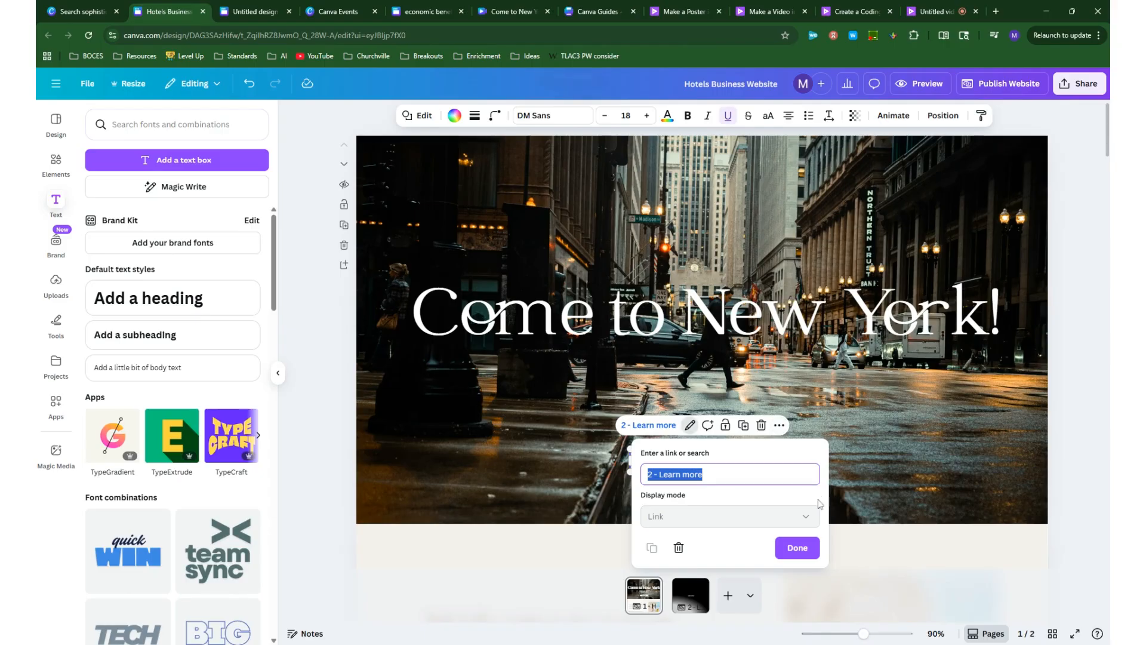
click(798, 548)
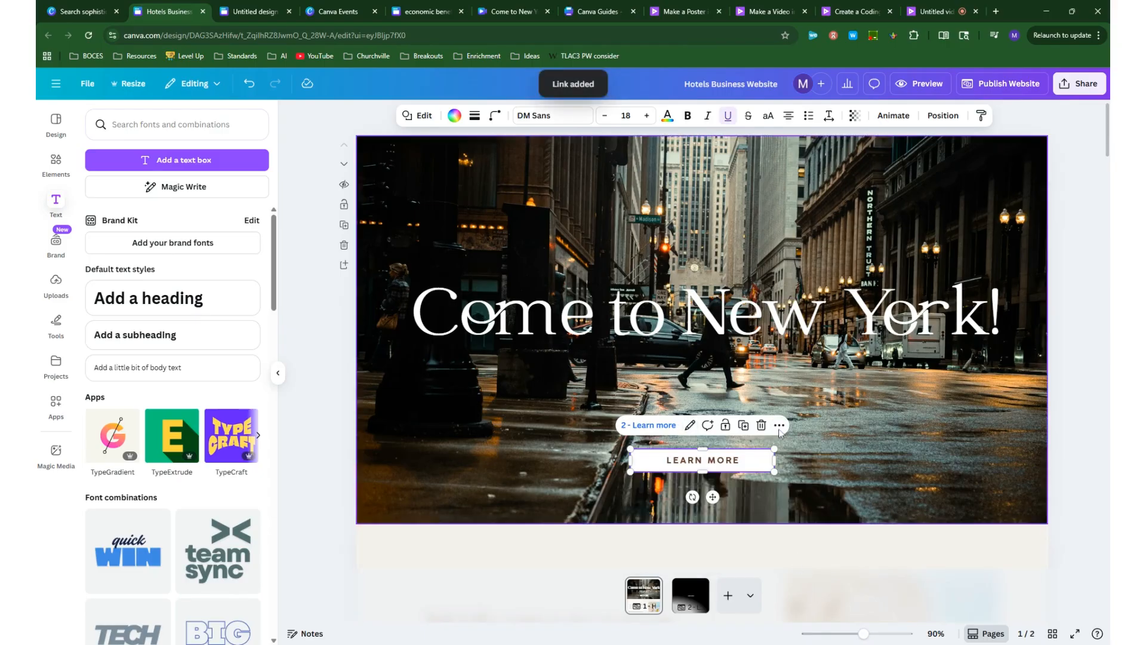
- Preview the website, test the "LEARN MORE" button's link, and return to the editor
click(938, 88)
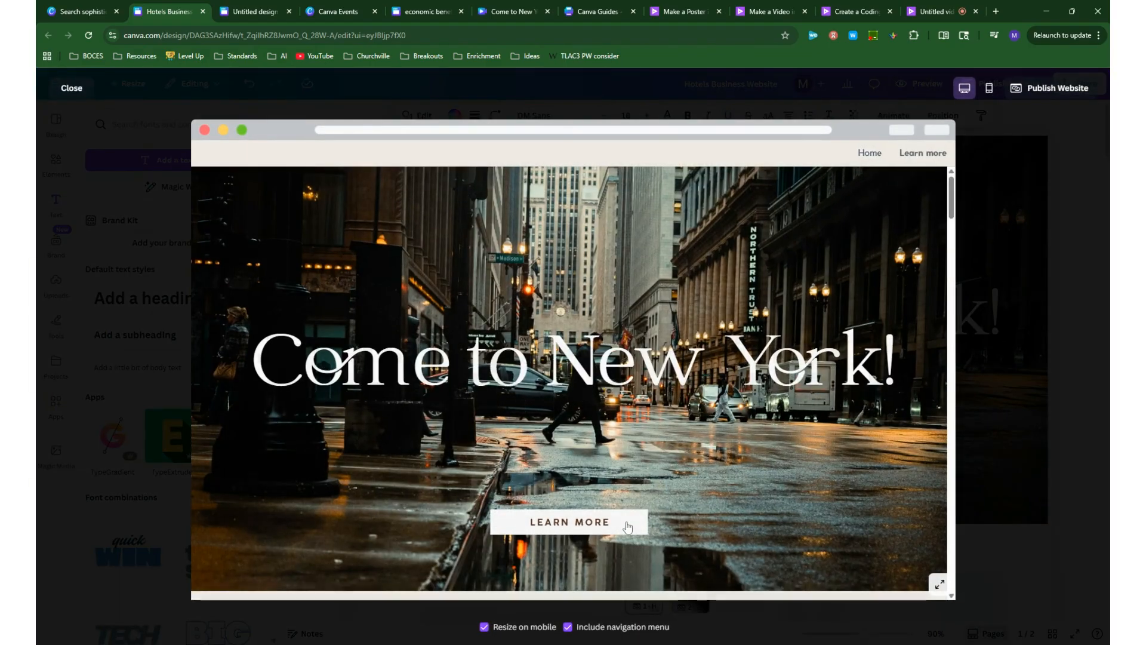
click(626, 524)
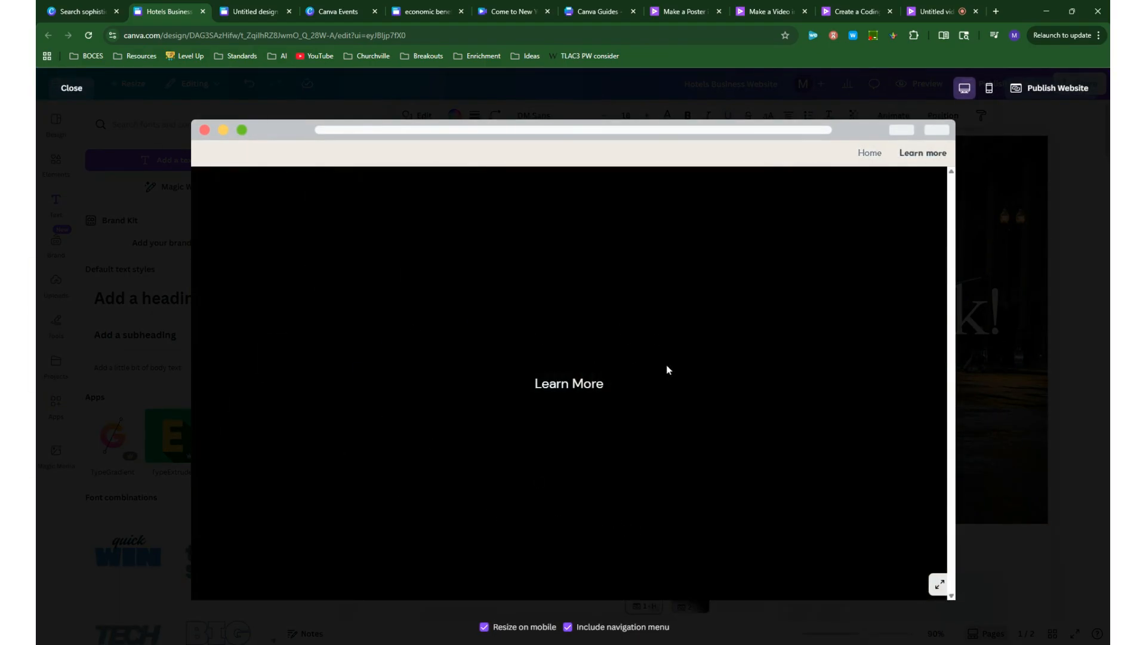
click(72, 88)
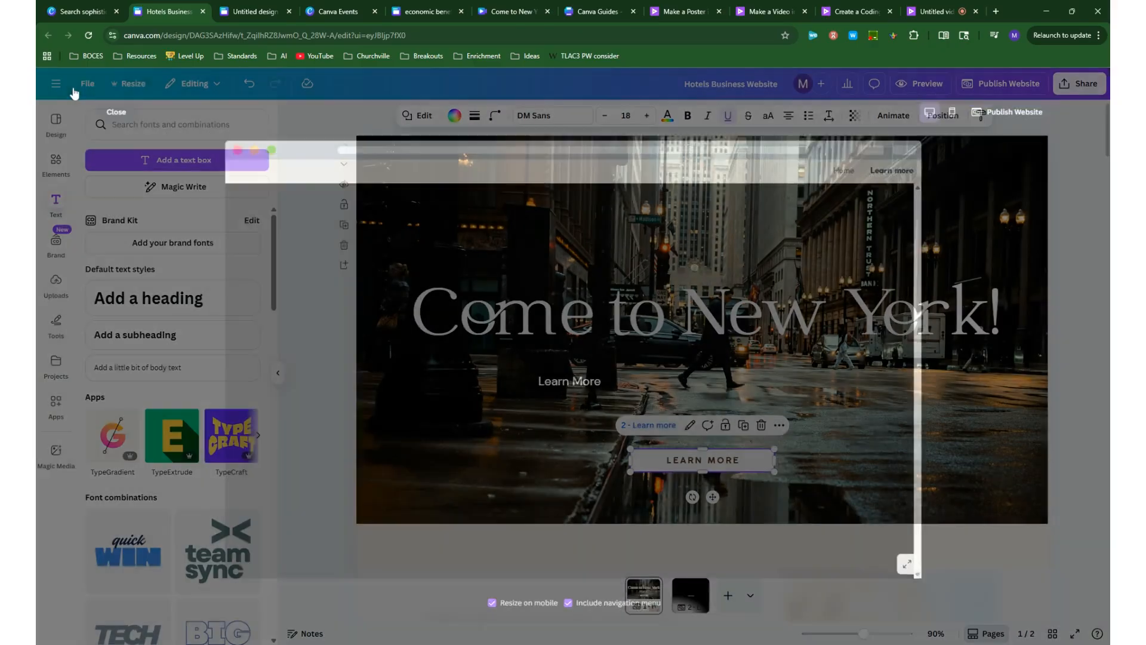